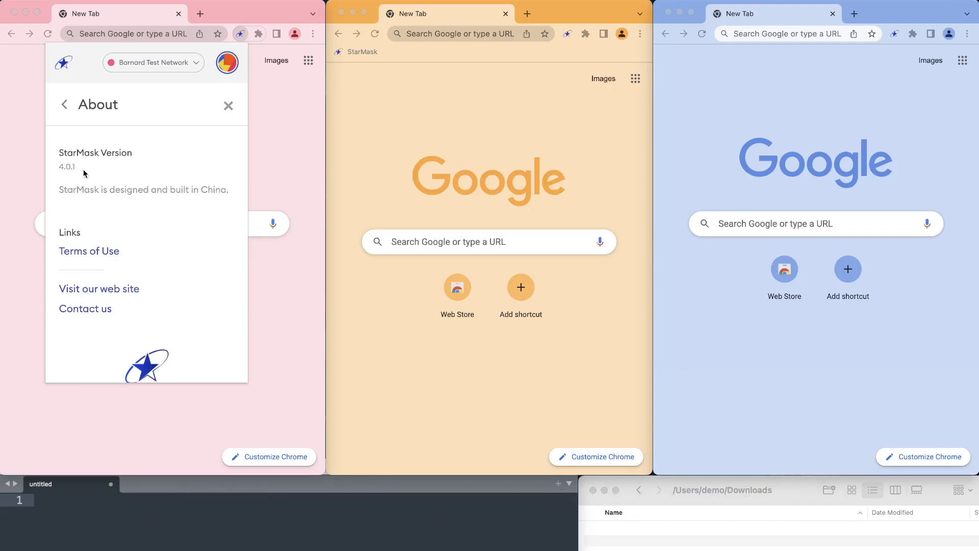
Step: Close the About info and expand the first profile's StarMask wallet into a full tab
click(276, 81)
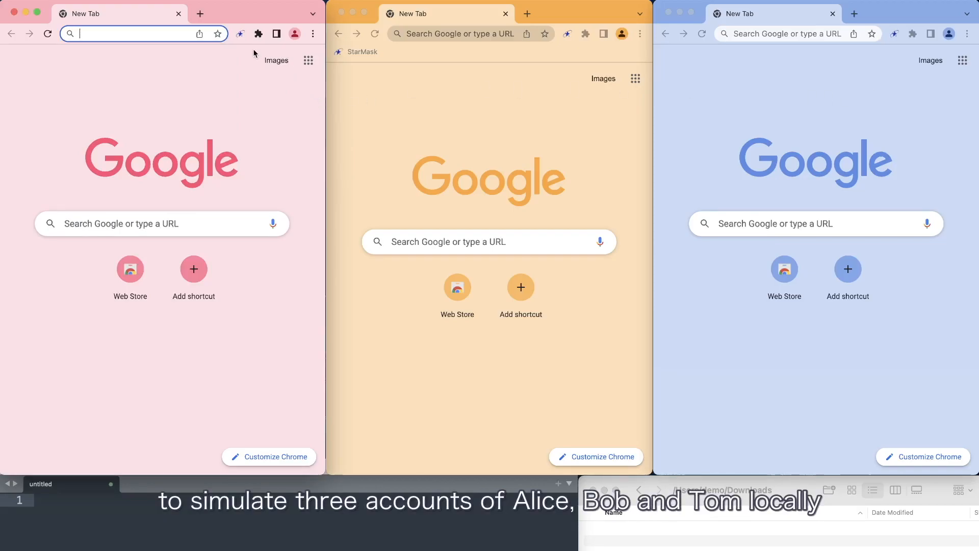
click(240, 34)
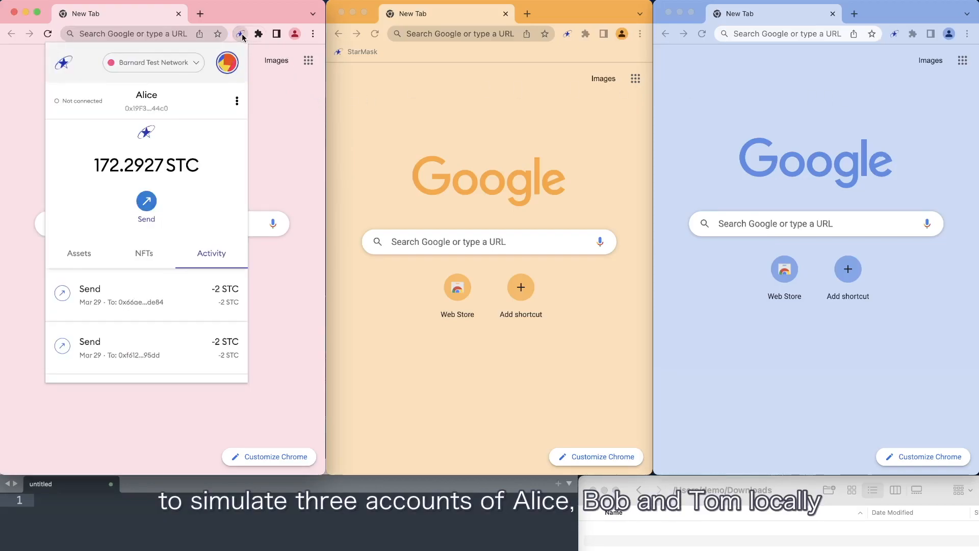
click(237, 100)
click(205, 118)
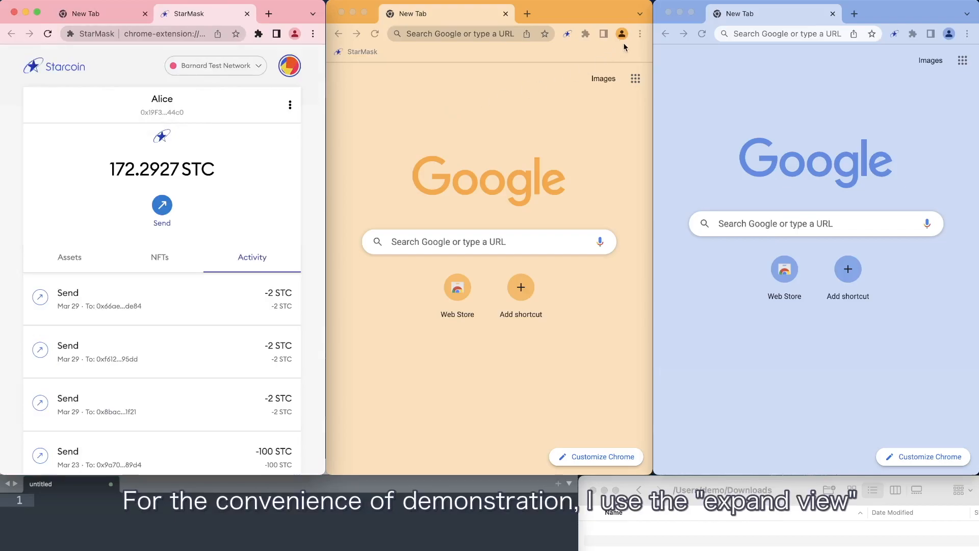
Step: Expand the second profile's wallet into a full tab, then open the third profile's wallet popup
click(567, 34)
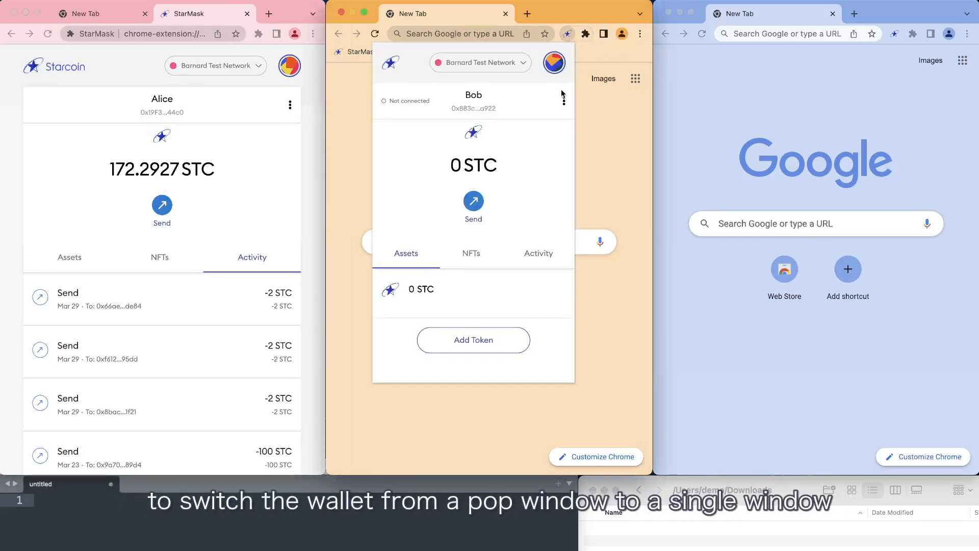
click(563, 102)
click(528, 120)
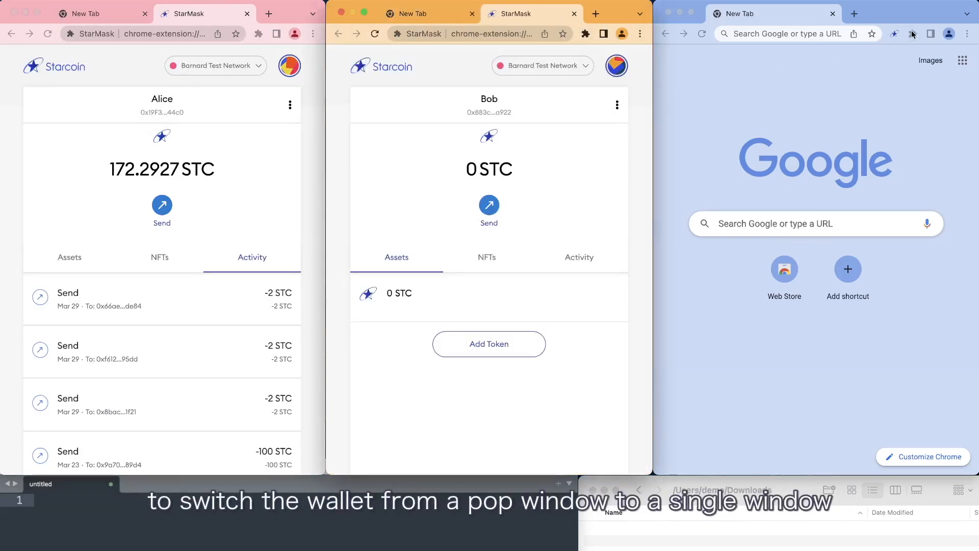
click(892, 33)
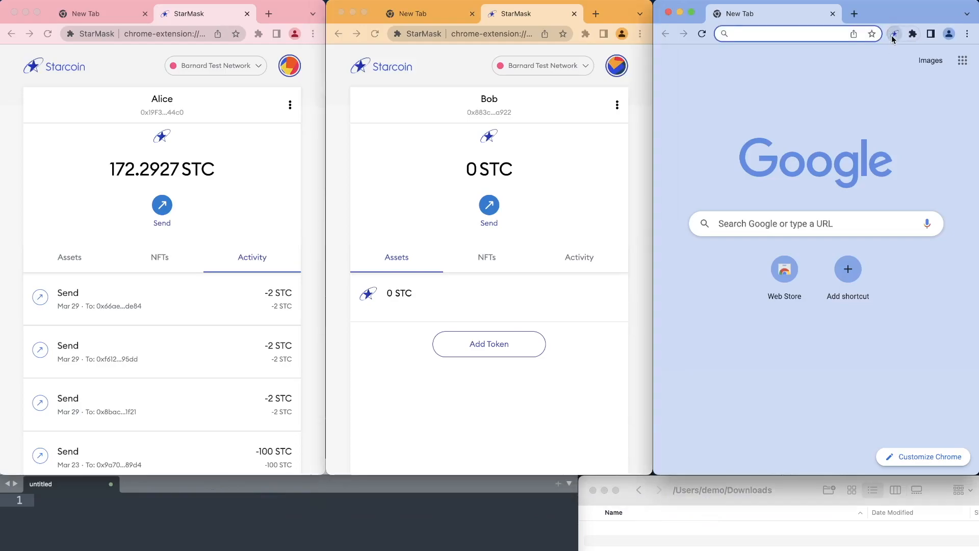
Step: Expand the third wallet into a full tab and start a MultiSig Account in the first wallet
click(890, 103)
click(871, 111)
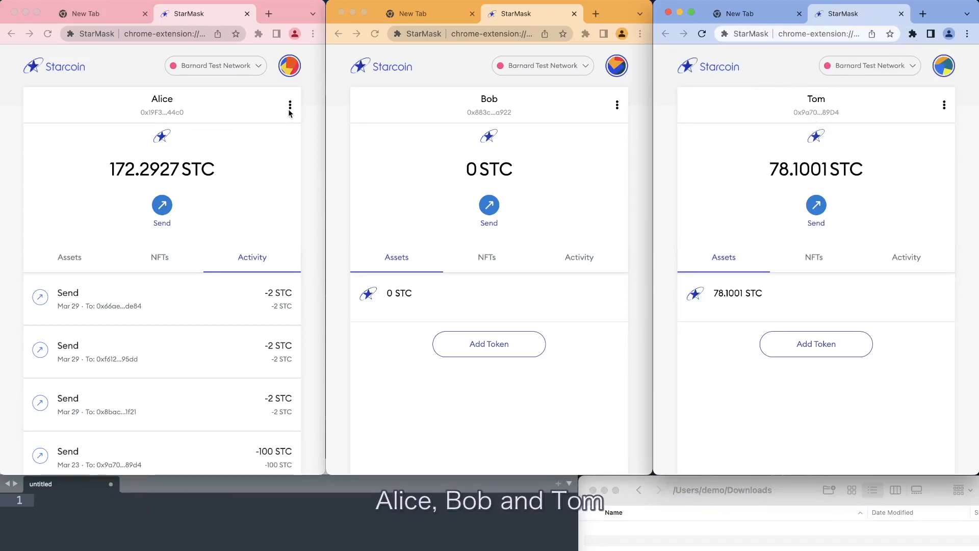
click(289, 65)
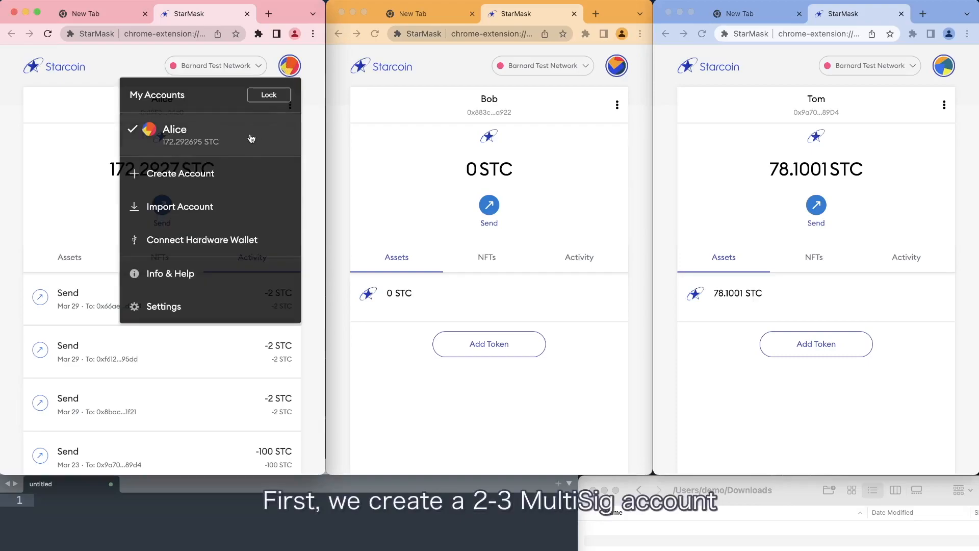
click(219, 174)
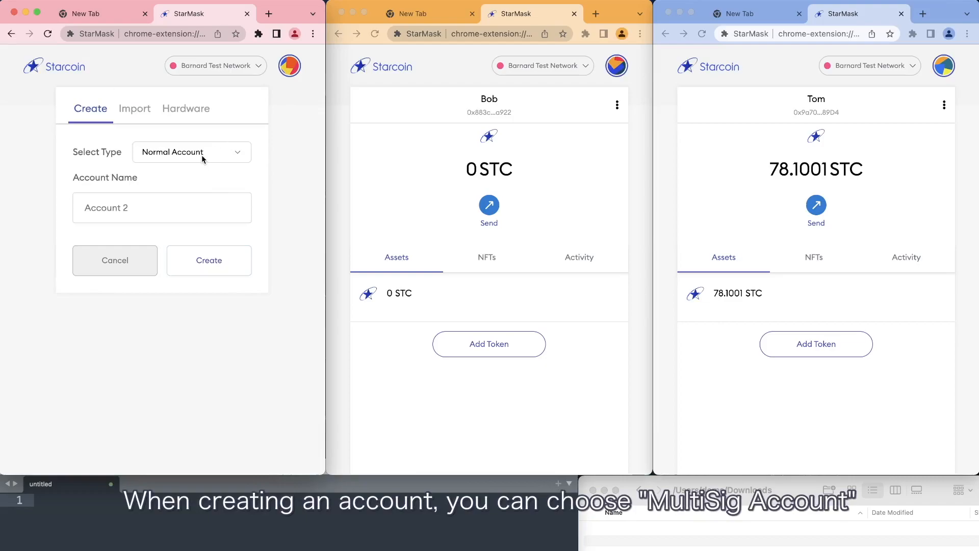
click(203, 159)
click(202, 163)
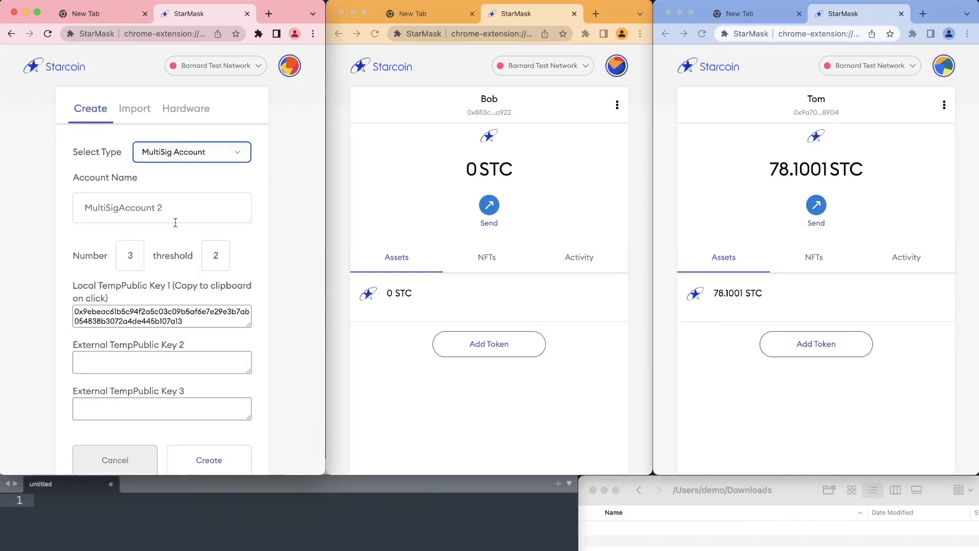
Step: Try 4 participants in the first form, then restore the participant count to 3
click(132, 256)
key(BackSpace)
text(4)
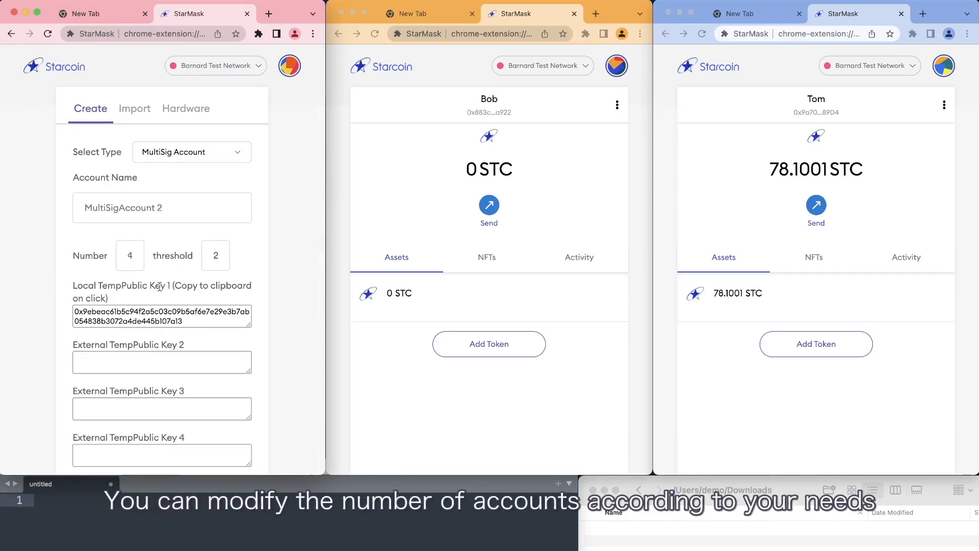
scroll(160, 287, down, 2)
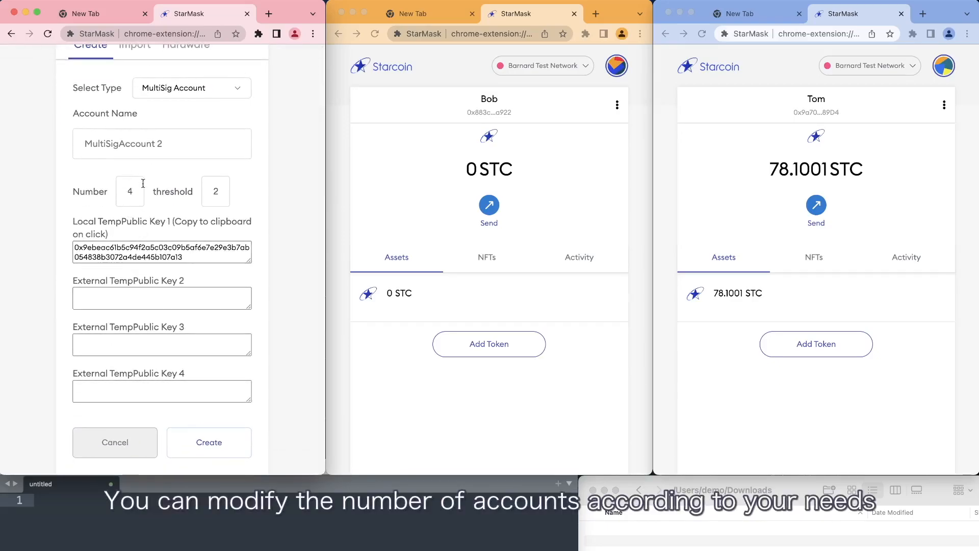
key(BackSpace)
text(3)
scroll(169, 197, down, 1)
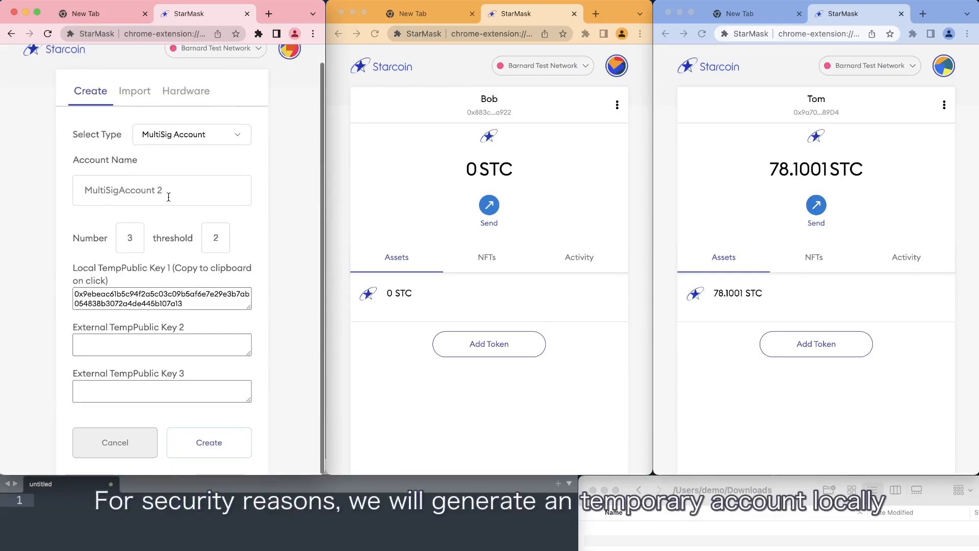
Step: Start a new MultiSig Account in the second wallet
click(616, 104)
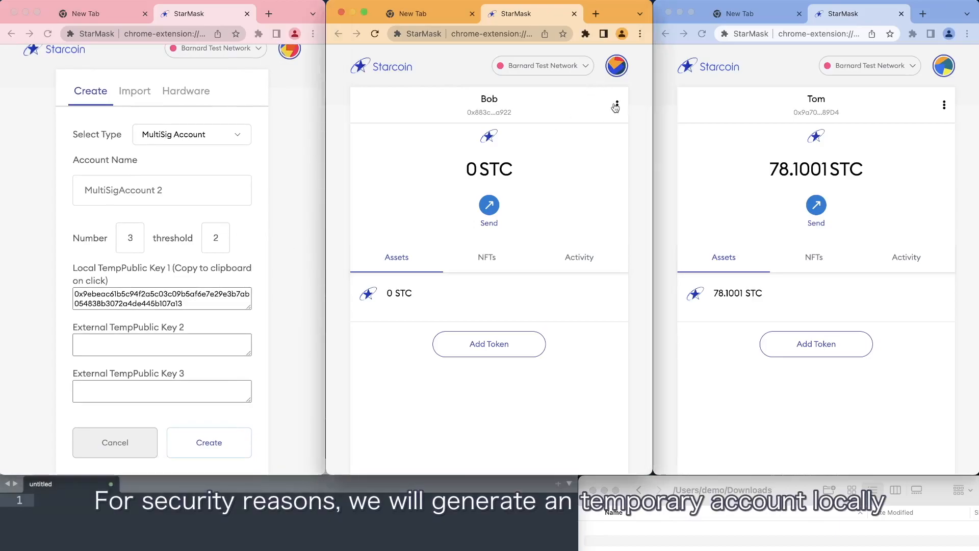
click(605, 103)
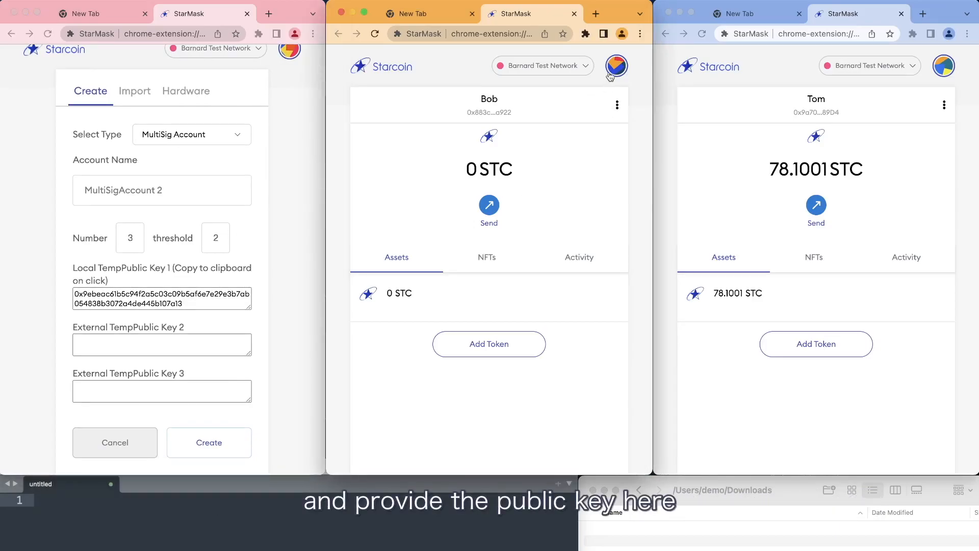
click(617, 65)
click(535, 168)
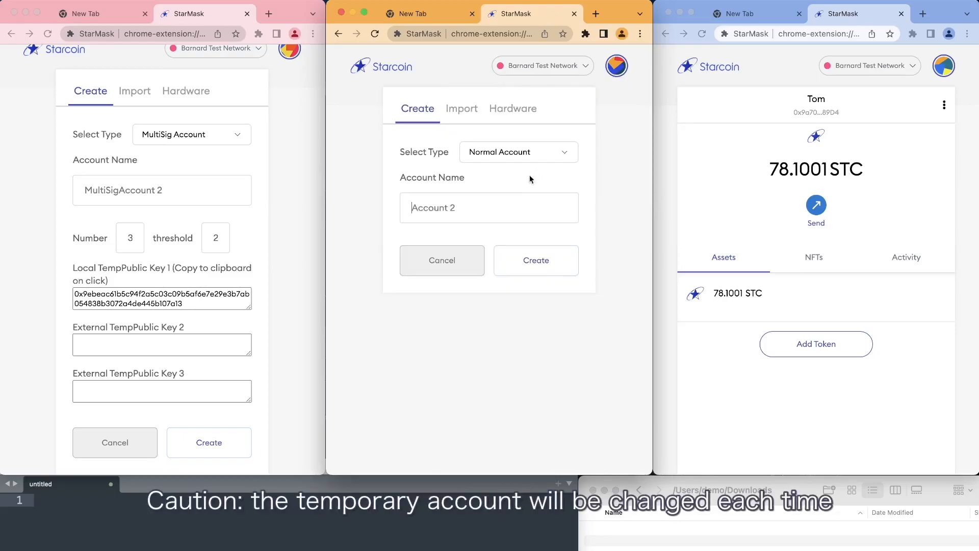
click(517, 155)
click(518, 162)
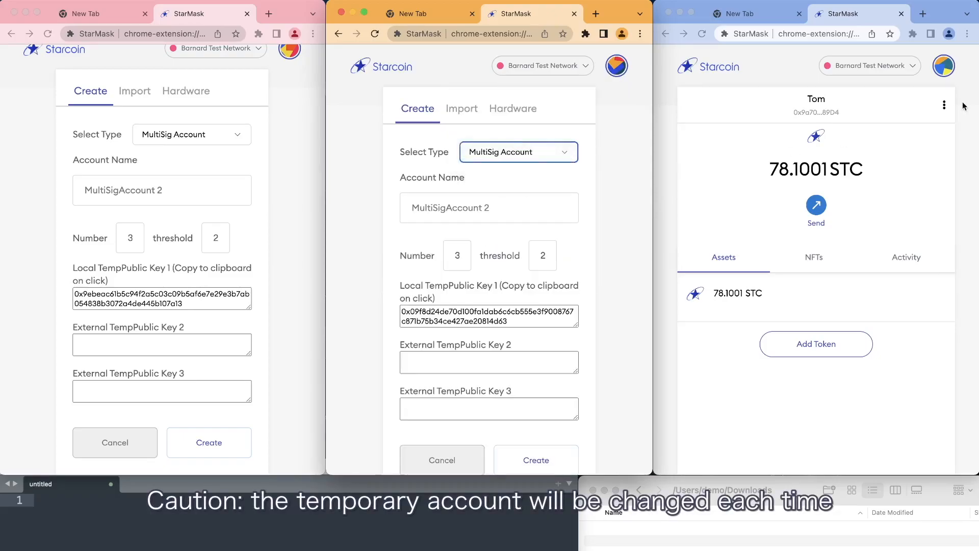
Step: Start a new MultiSig Account in the third wallet
click(943, 72)
click(943, 72)
click(942, 74)
click(941, 75)
click(873, 171)
click(871, 153)
click(871, 165)
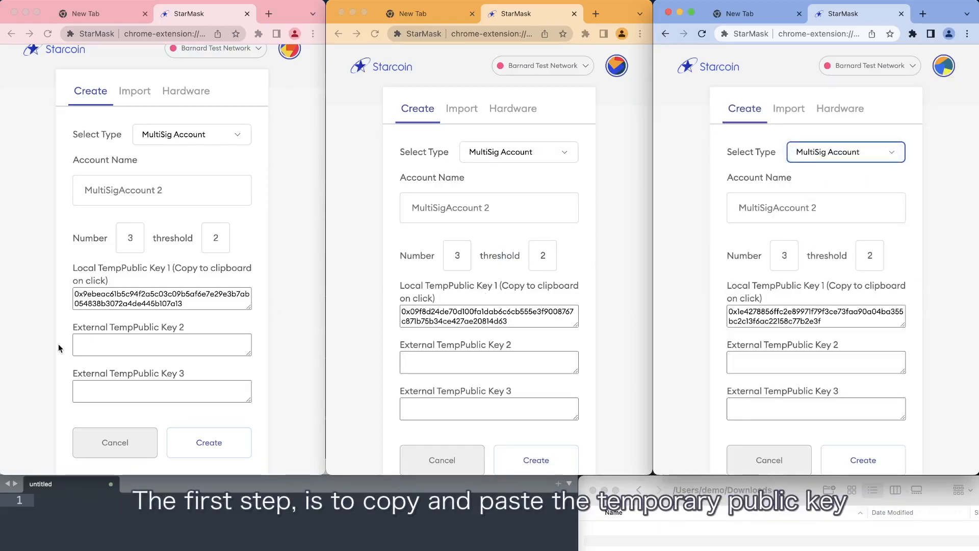
Step: Paste the first wallet's temporary public key into the second and third forms
click(117, 296)
key(cmd+c)
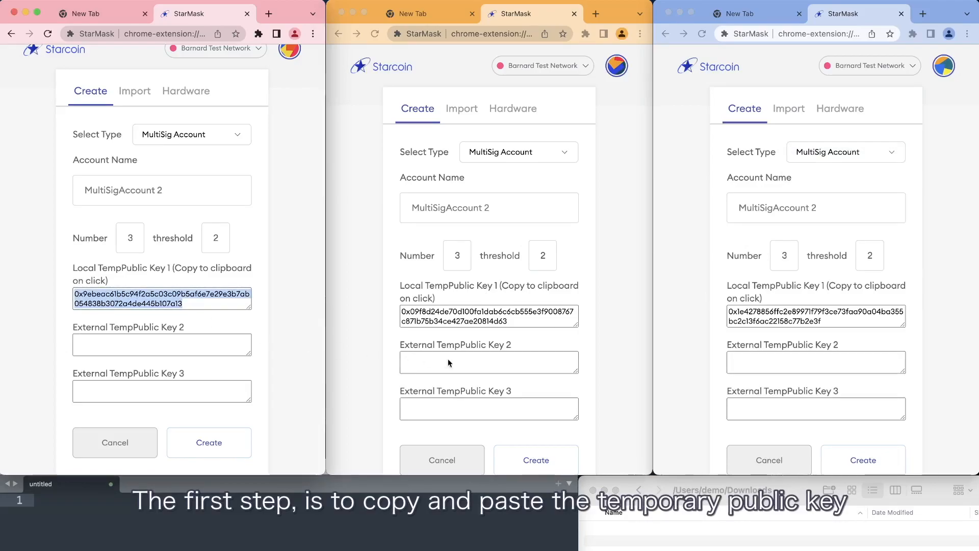
click(489, 362)
key(cmd+v)
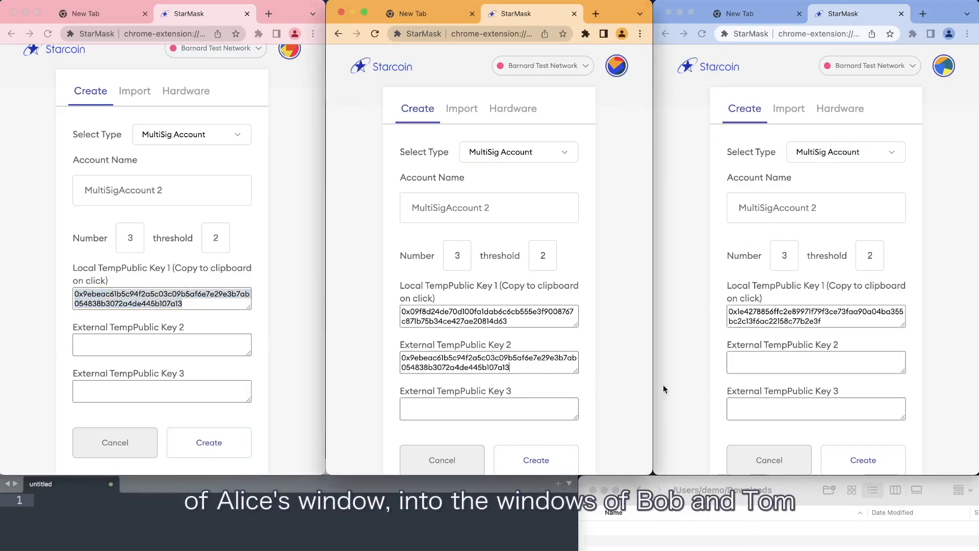
click(814, 367)
key(cmd+v)
Step: Paste the second wallet's temporary public key into the first and third forms
click(489, 331)
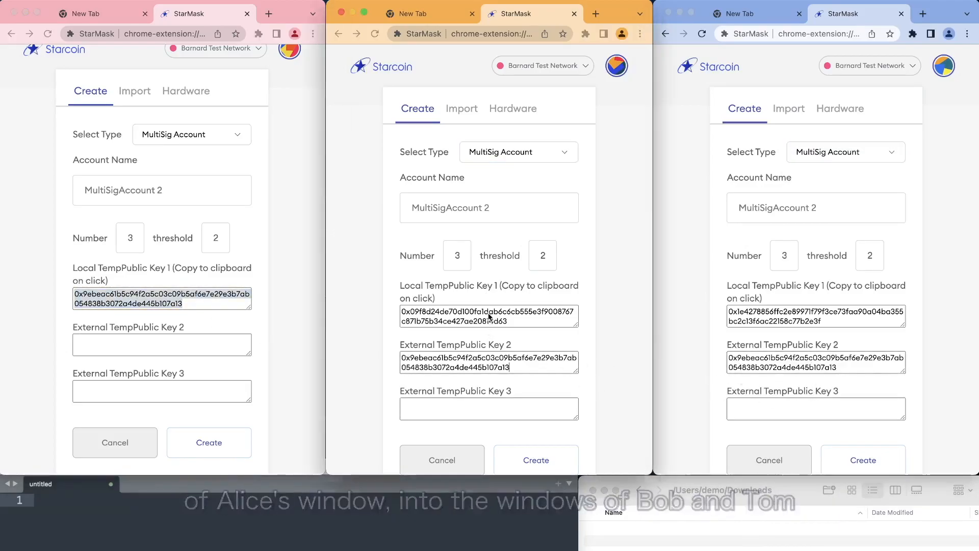
click(474, 314)
key(cmd+c)
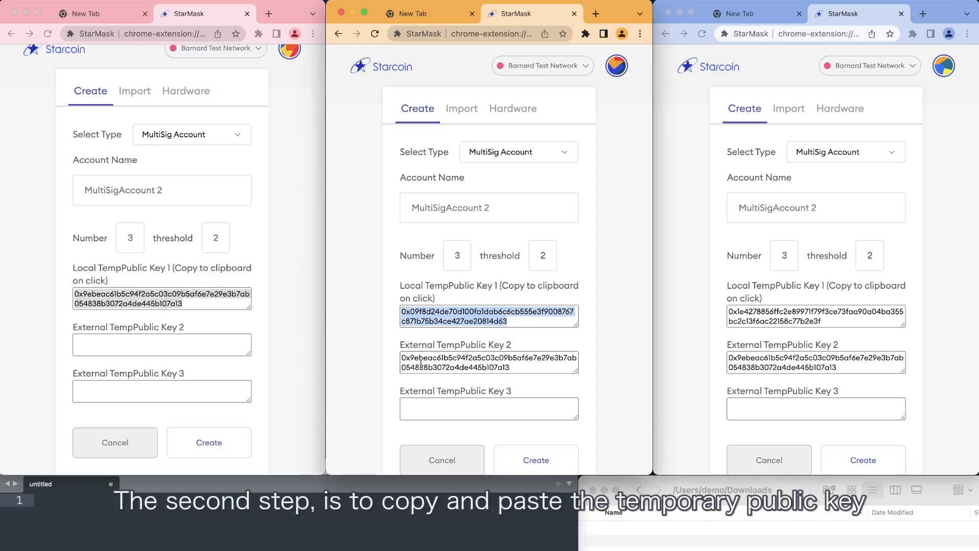
click(144, 344)
key(cmd+v)
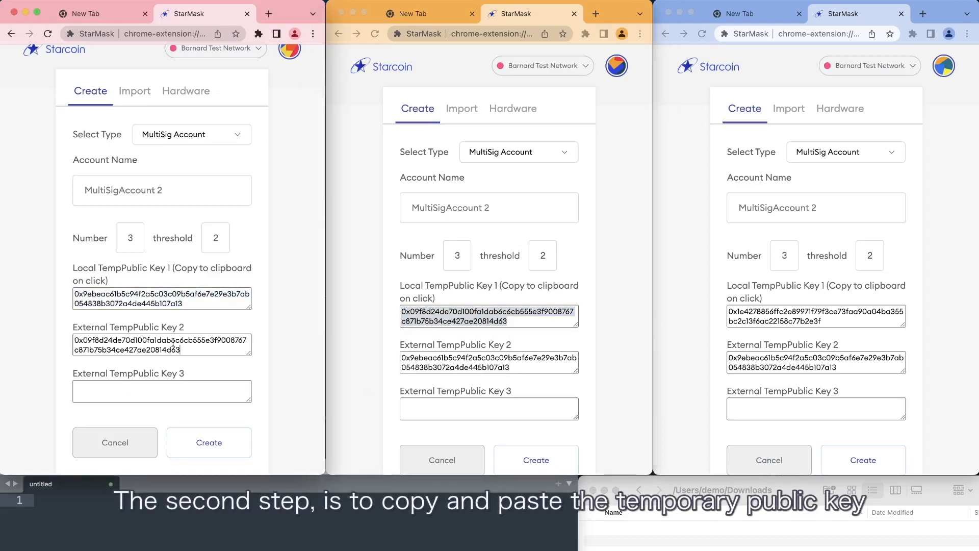
click(807, 410)
key(cmd+v)
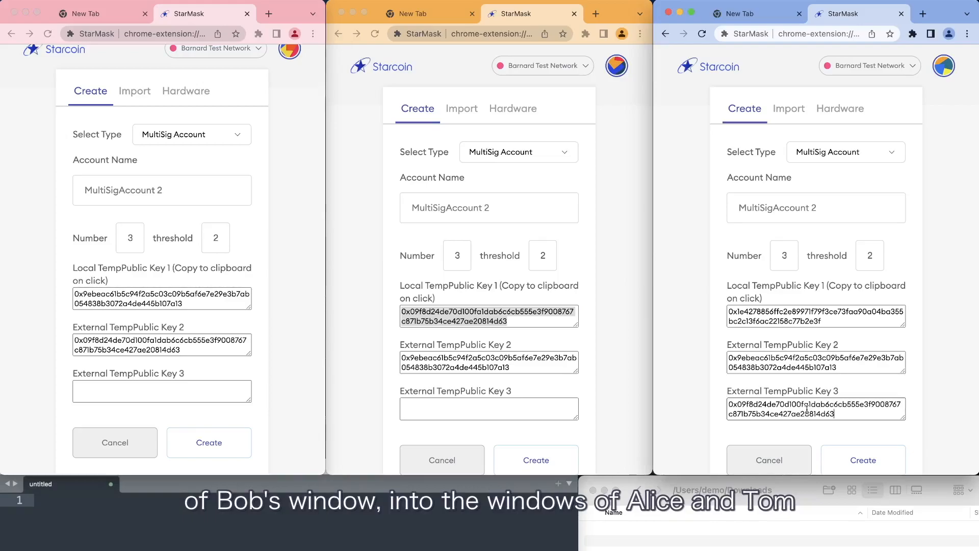
Step: Paste the third wallet's key into the first and second forms, then create the first wallet's account
click(729, 316)
key(super+c)
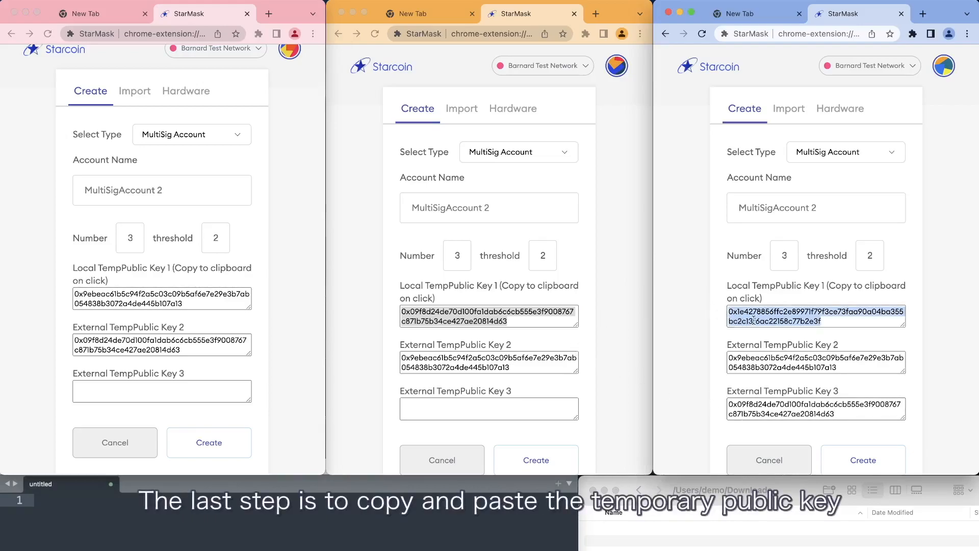
click(125, 388)
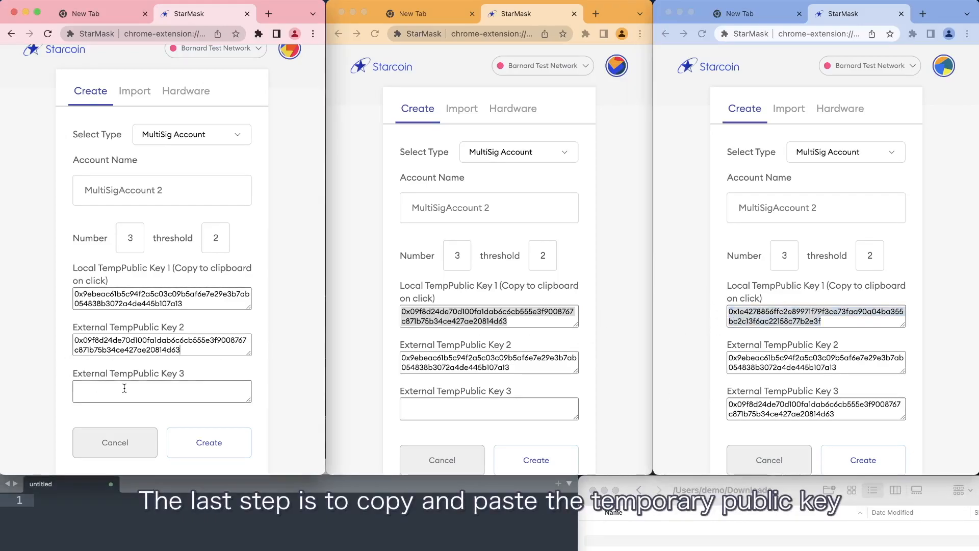
key(super+v)
click(487, 405)
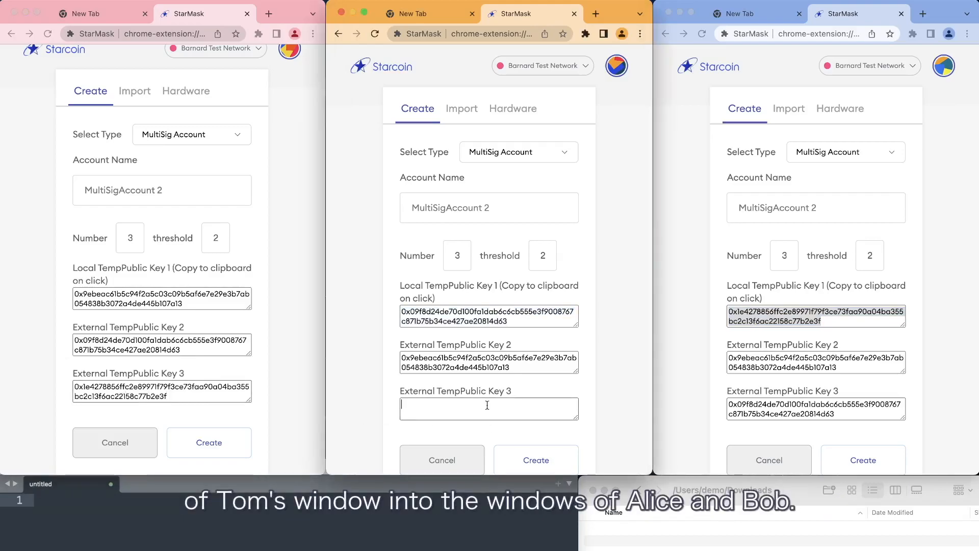
key(super+v)
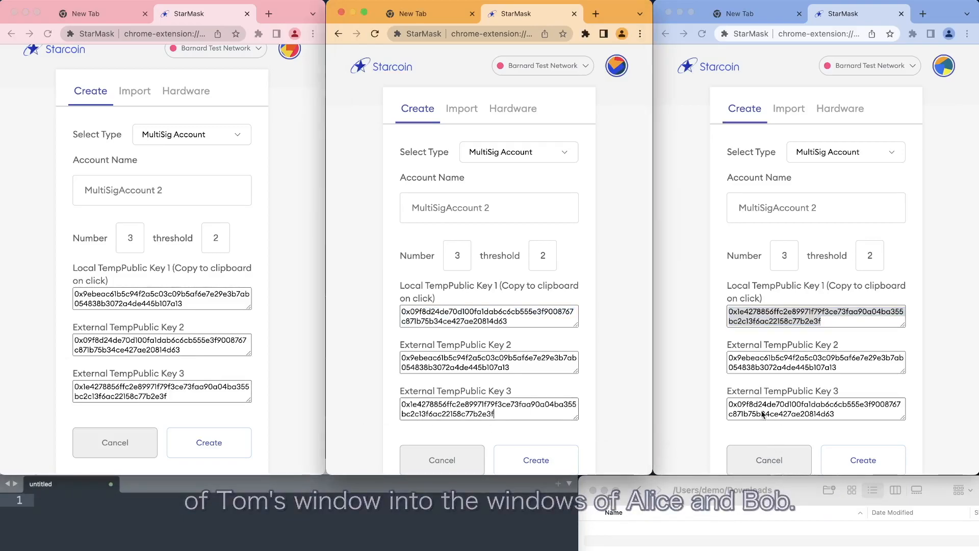
click(256, 430)
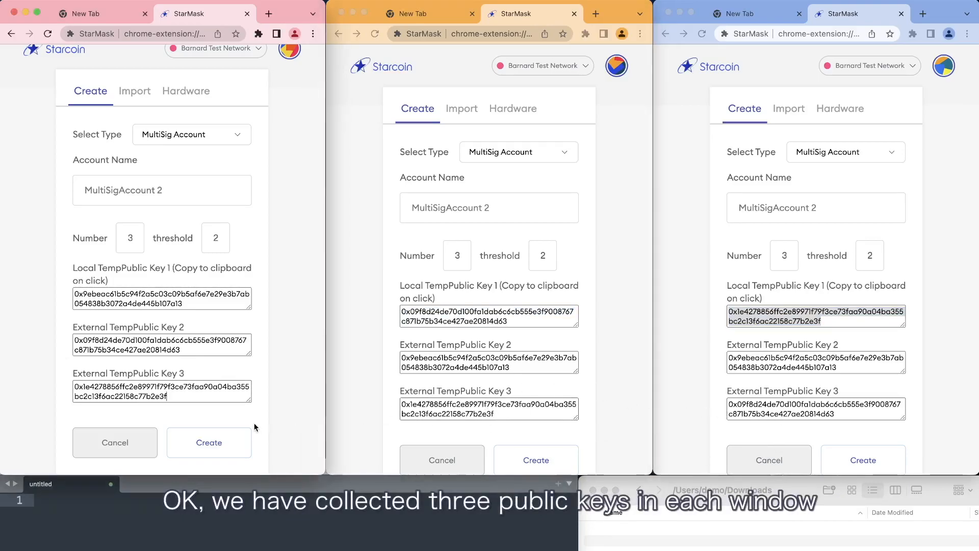
click(233, 444)
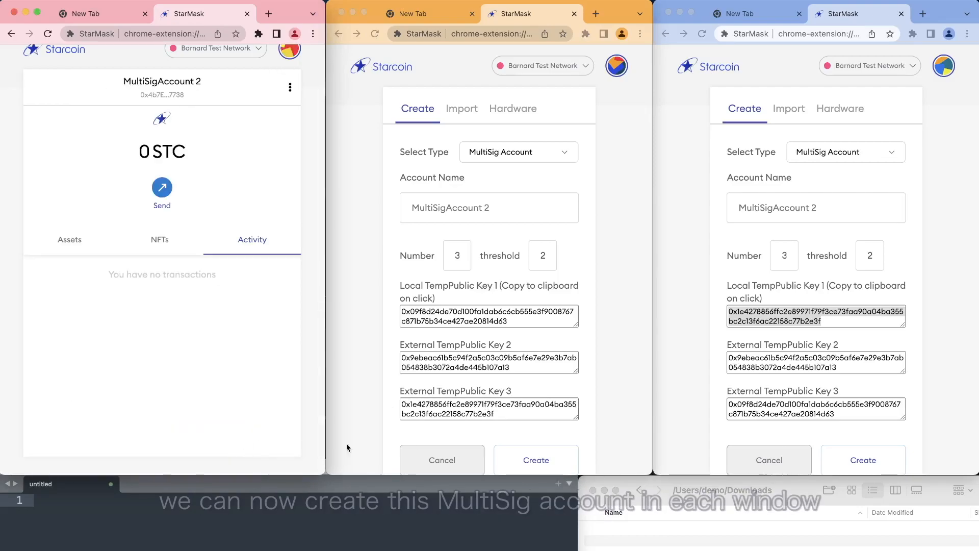
Step: Create MultiSigAccount 2 in the second and third wallets as well
click(563, 441)
click(548, 459)
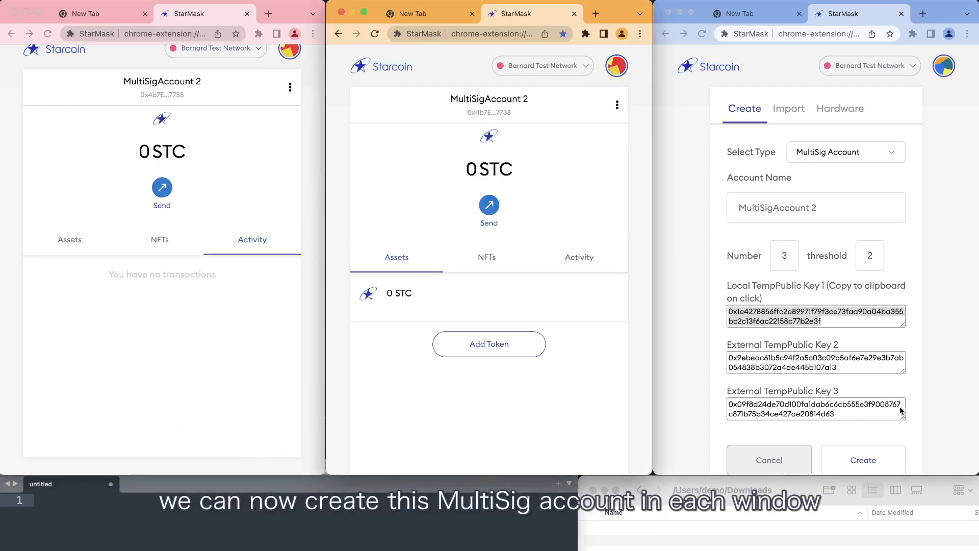
click(857, 459)
click(860, 457)
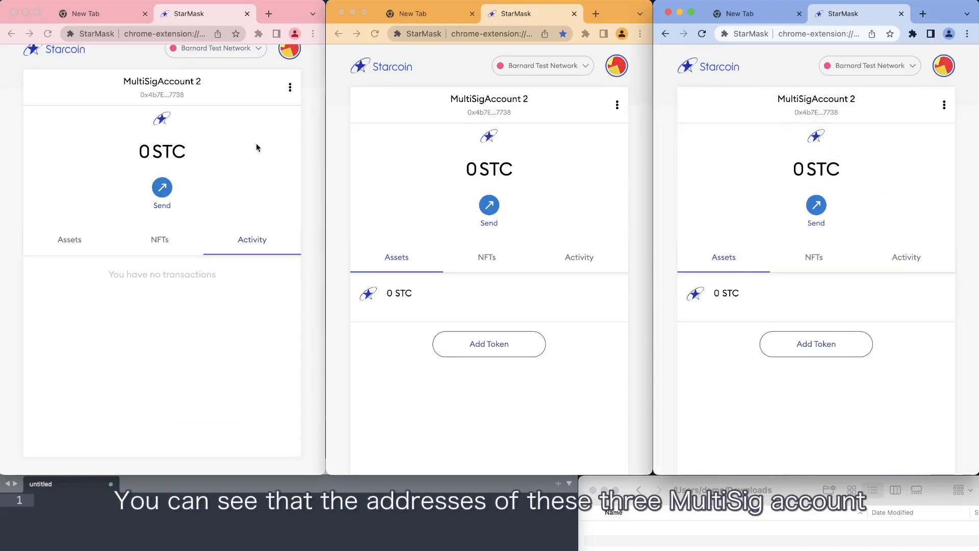
Step: Paste the left and middle wallets' multisig addresses into Sublime Text lines 1 and 2
scroll(250, 148, up, 1)
click(170, 113)
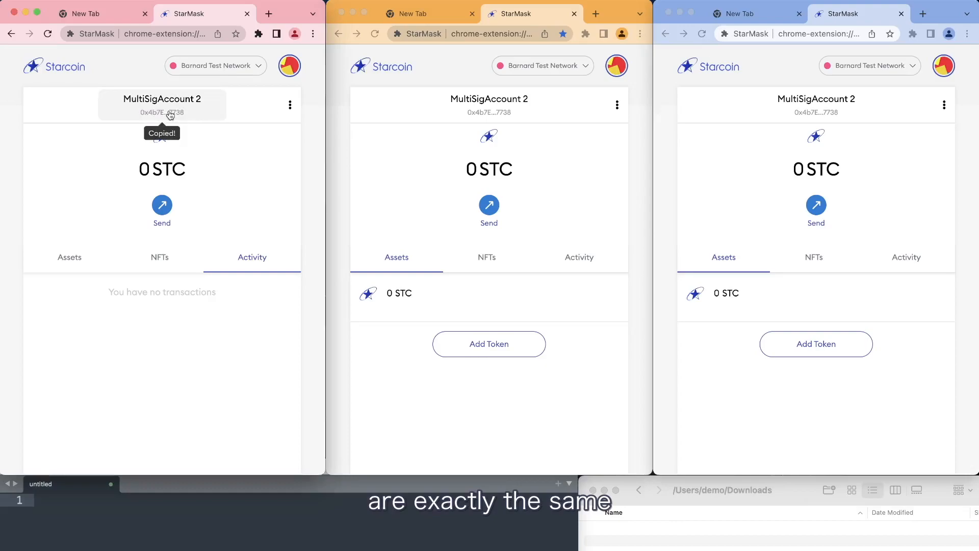
click(120, 531)
key(super+v)
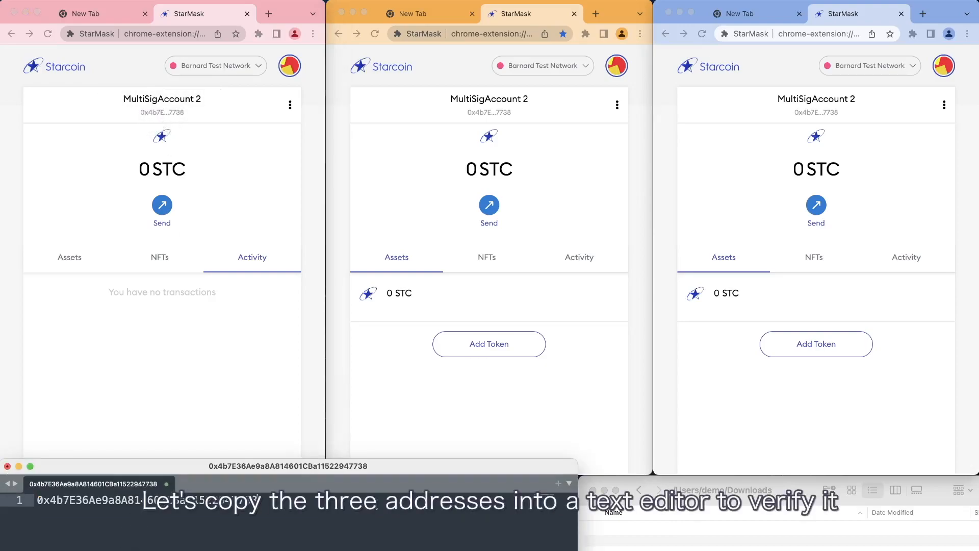
key(Return)
click(495, 112)
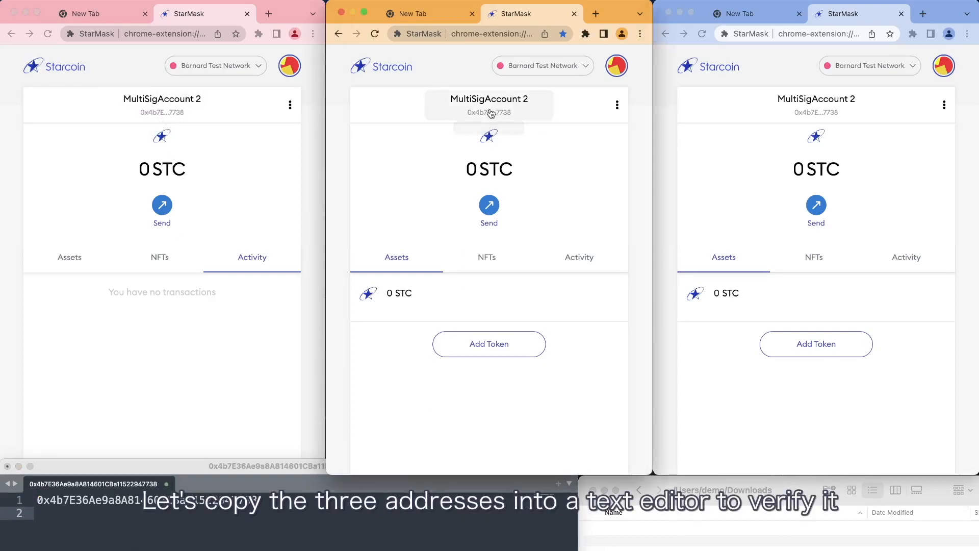
click(258, 547)
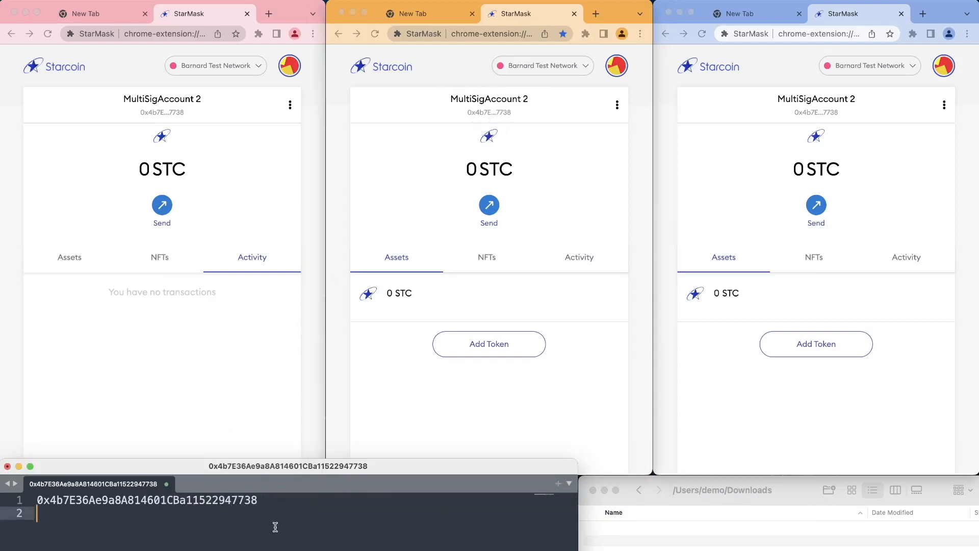
key(super+v)
Step: Paste the right wallet's multisig address into Sublime Text line 3
click(874, 112)
click(816, 112)
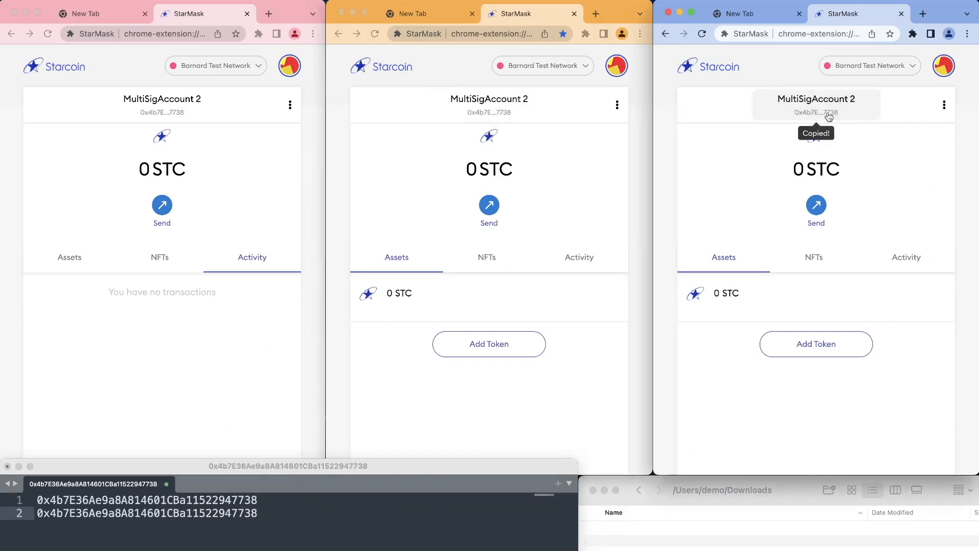
click(365, 520)
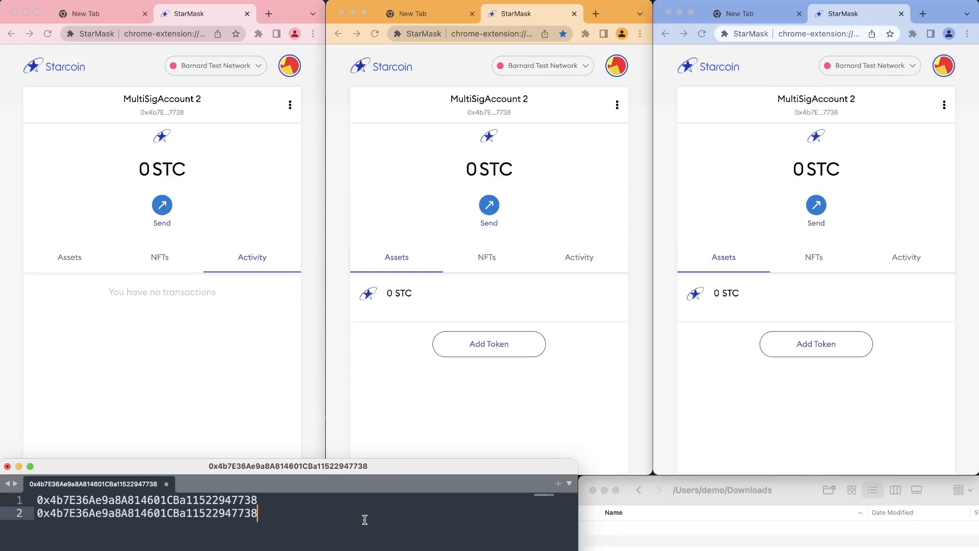
key(Return)
key(super+v)
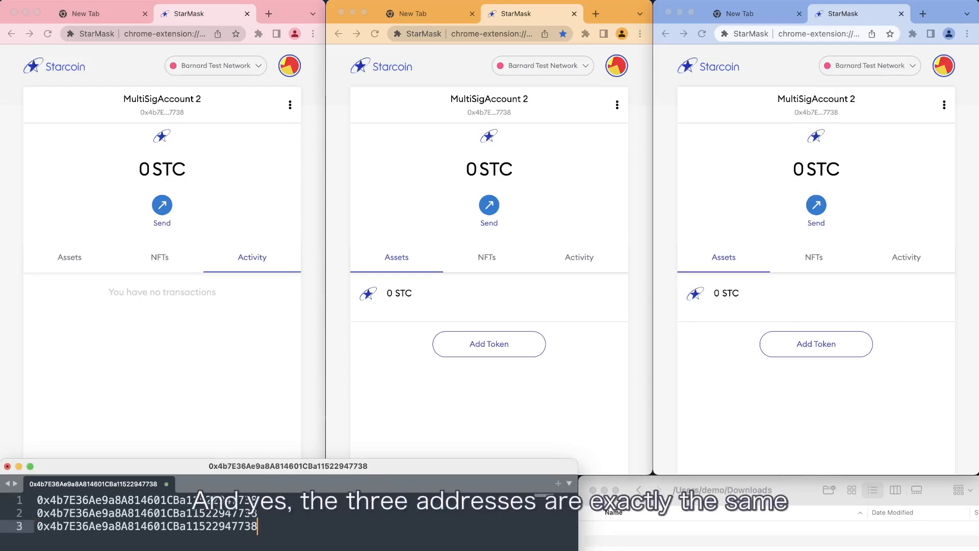
click(246, 132)
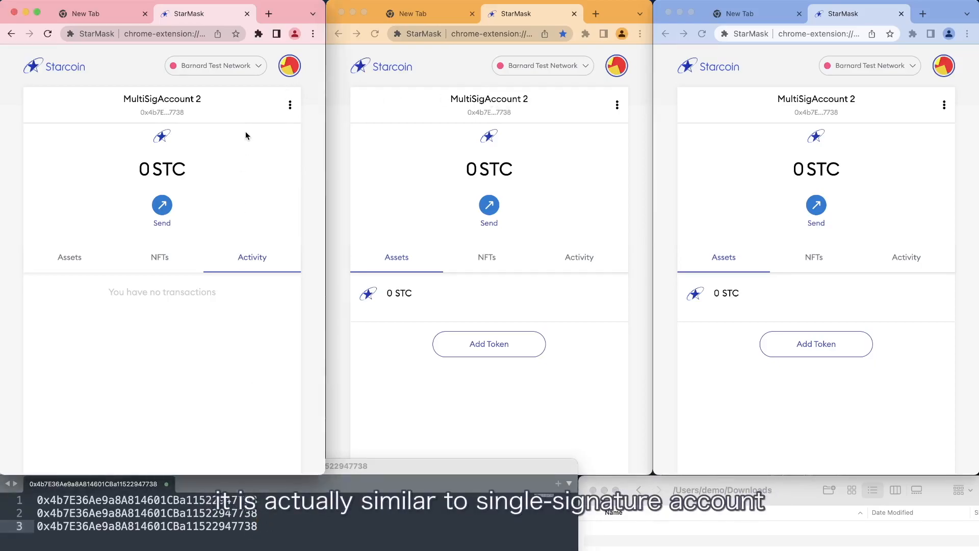
Step: View MultiSigAccount 2's public key in its account details
click(290, 105)
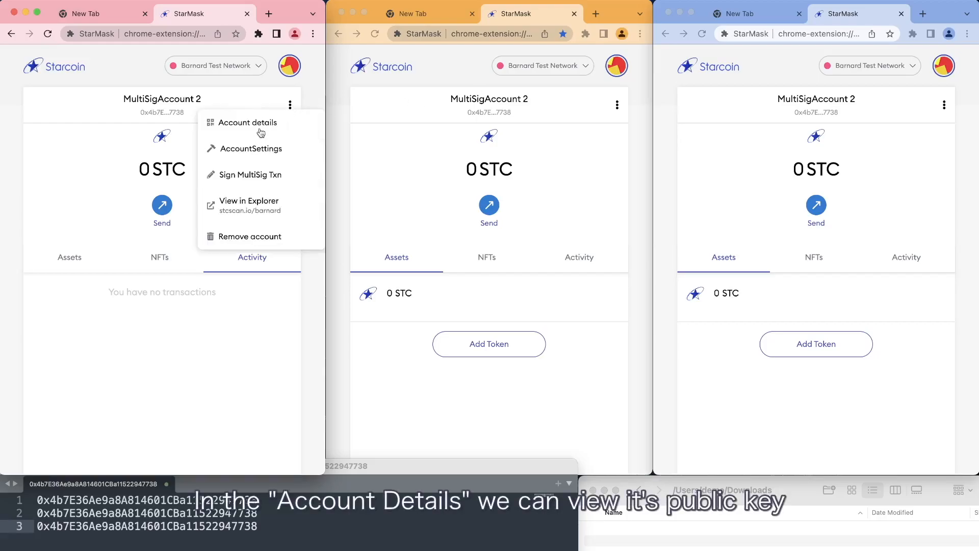
click(258, 125)
click(168, 266)
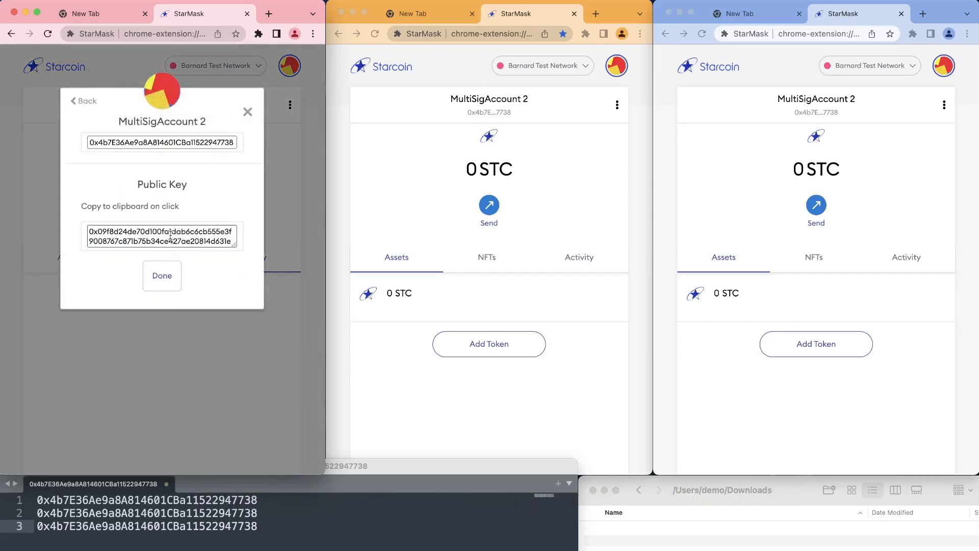
click(84, 100)
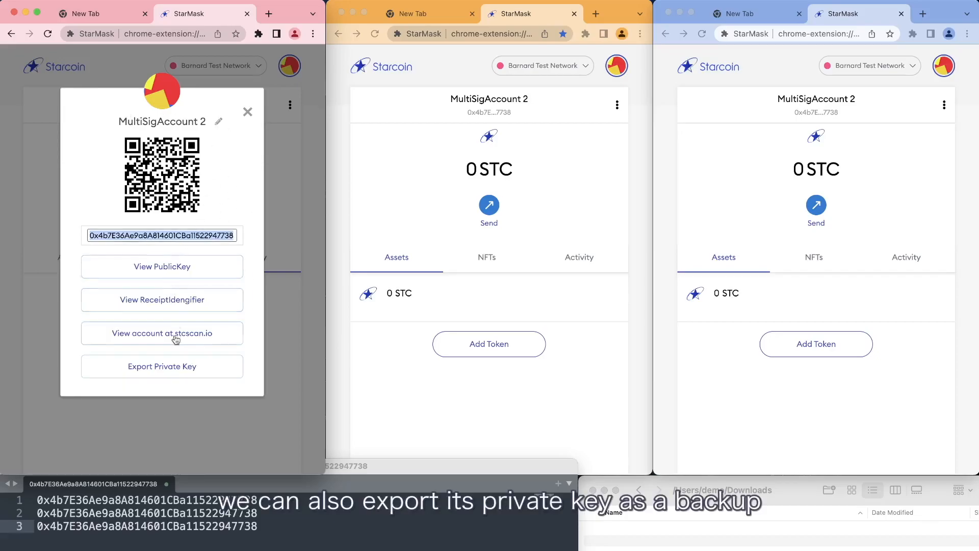
Step: Export MultiSigAccount 2's private key with the wallet password and copy it
click(176, 366)
click(181, 229)
text(••••••)
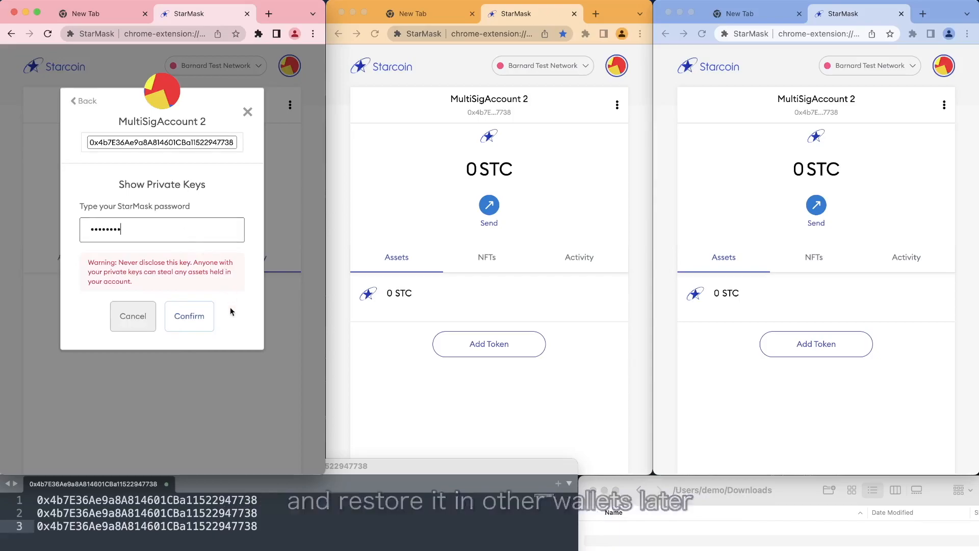
click(197, 320)
click(188, 240)
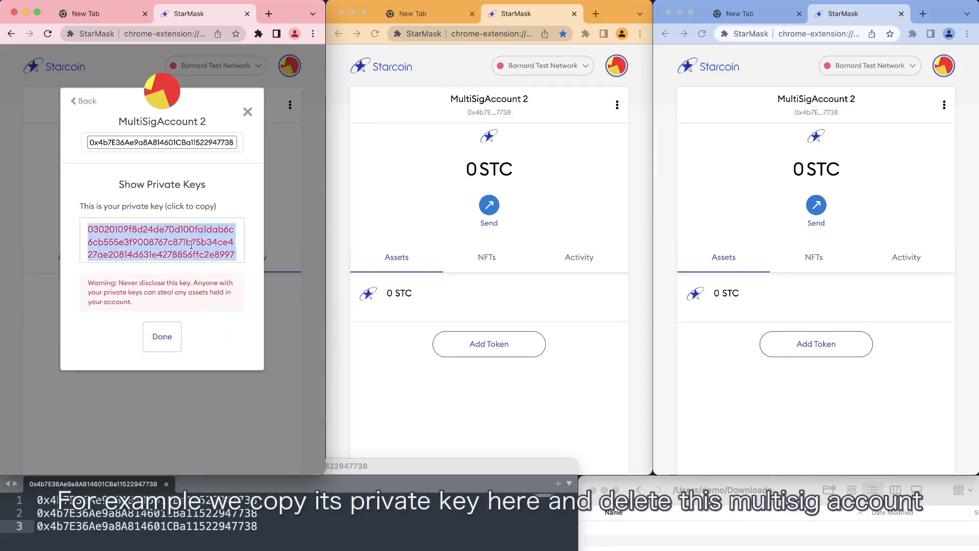
click(248, 112)
Step: Remove MultiSigAccount 2 from the left wallet and confirm
click(289, 106)
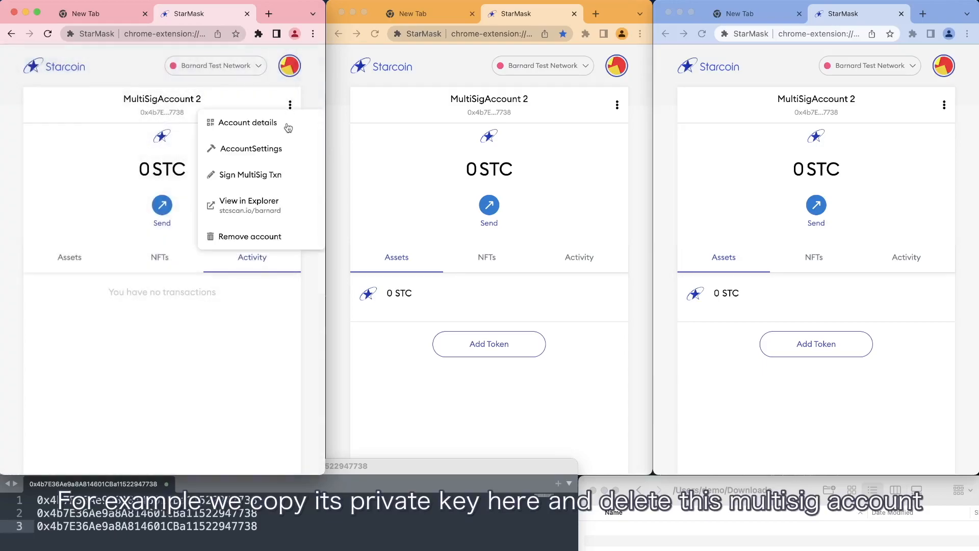
click(246, 236)
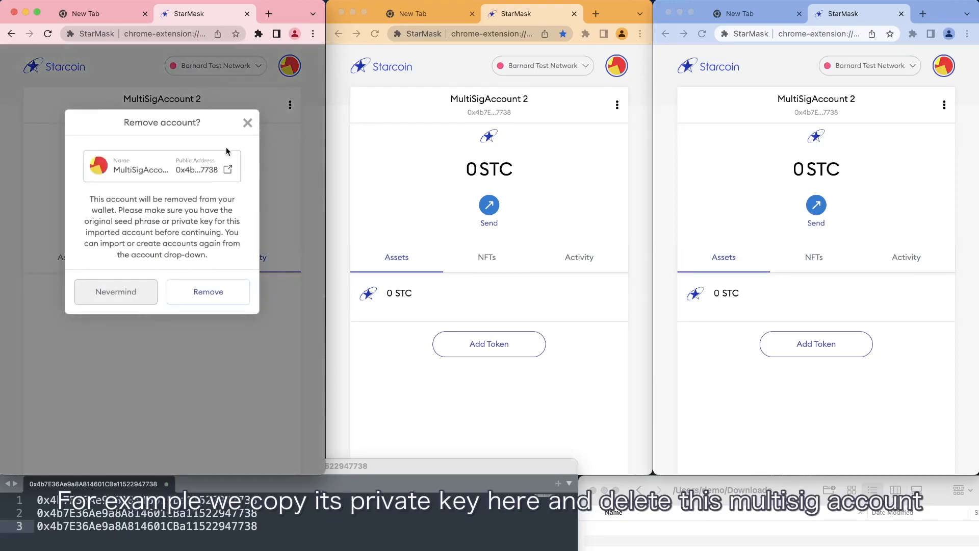
click(200, 291)
Step: Import an account in the left wallet from the copied private key
click(290, 66)
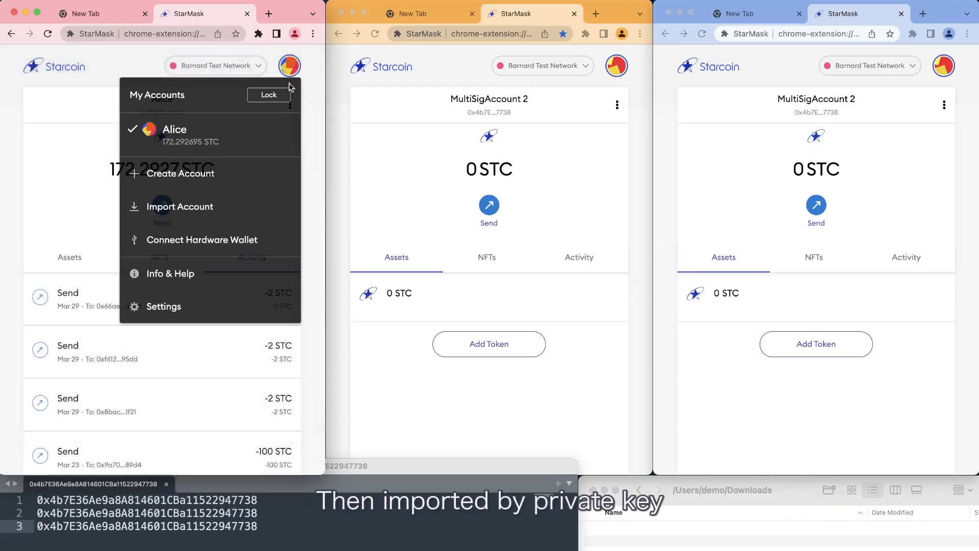
click(203, 206)
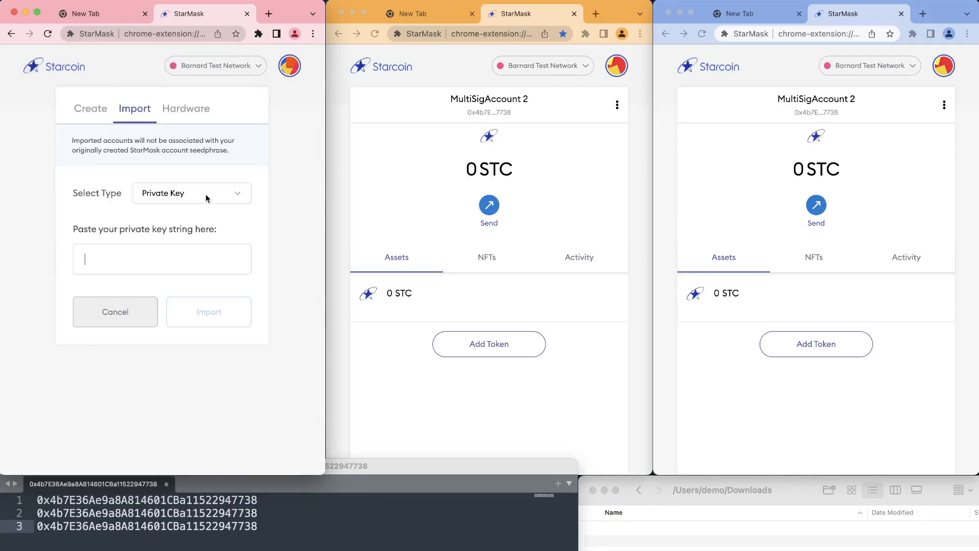
key(super+v)
click(208, 312)
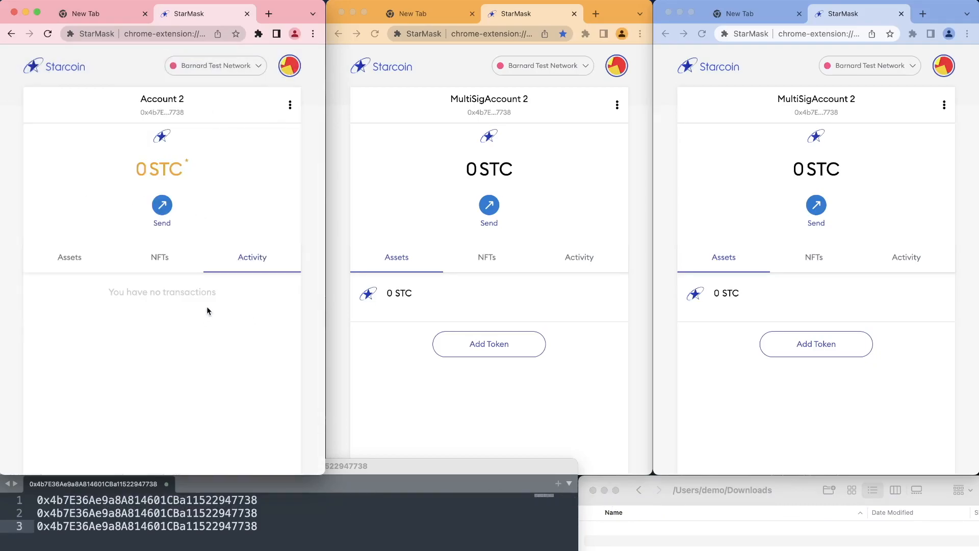
Step: Paste the restored Account 2 address into Sublime Text line 4
click(214, 118)
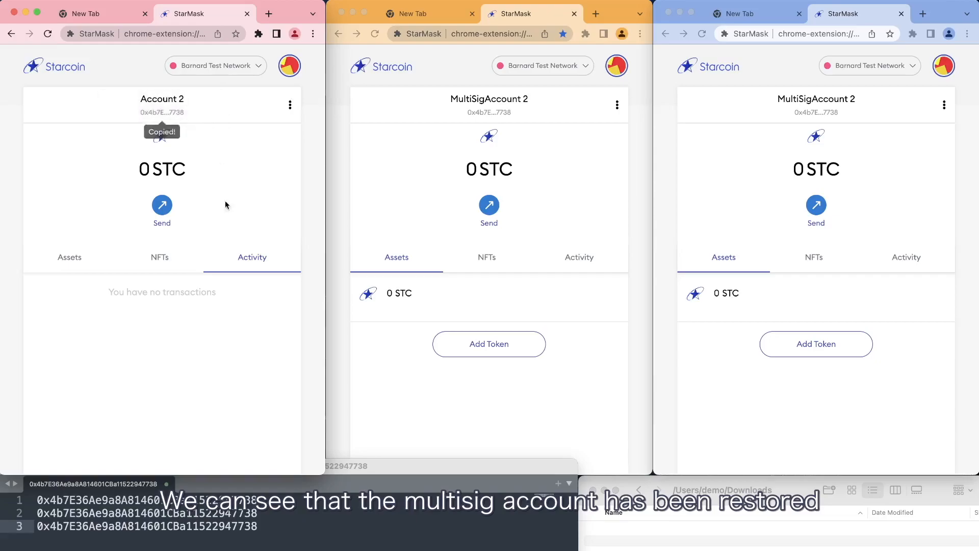
click(260, 526)
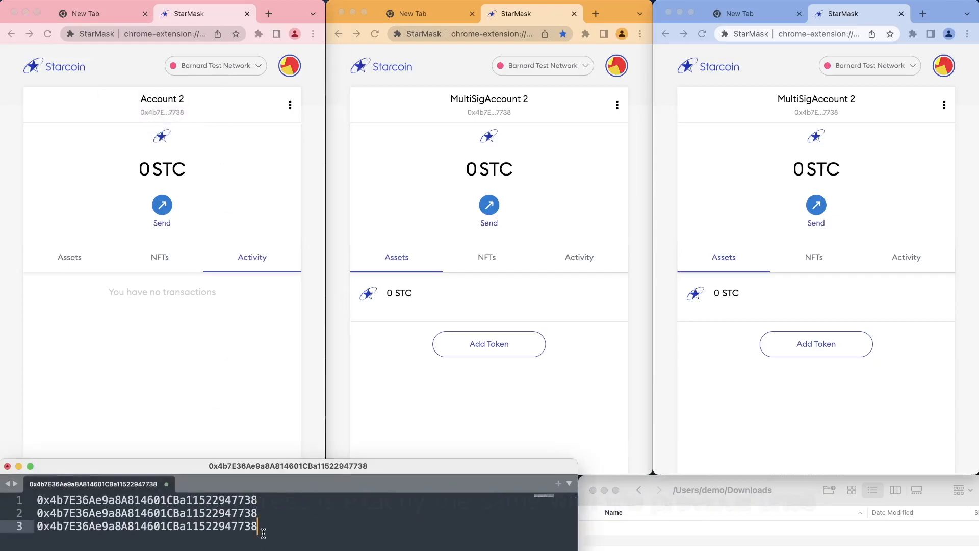
key(Return)
key(super+v)
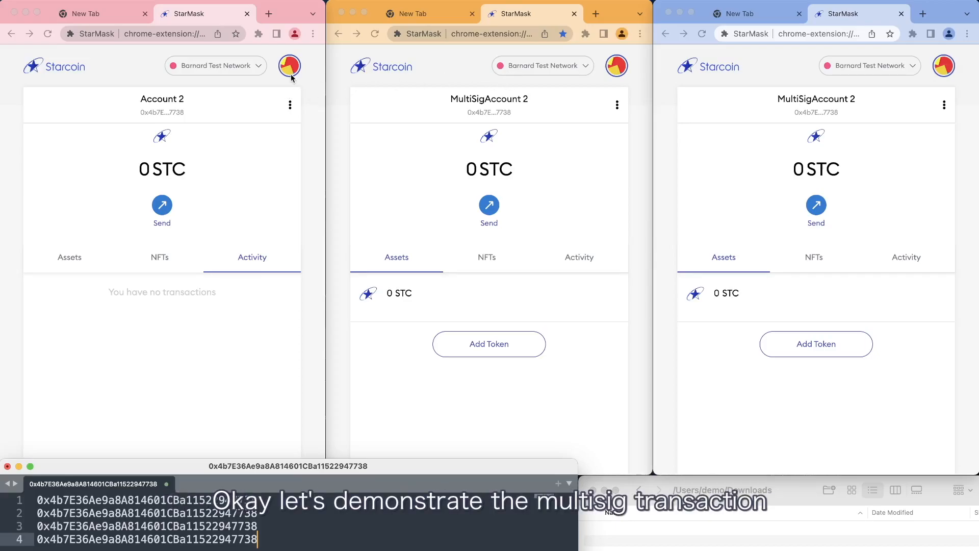
Step: Switch the right wallet to the funded account
click(275, 80)
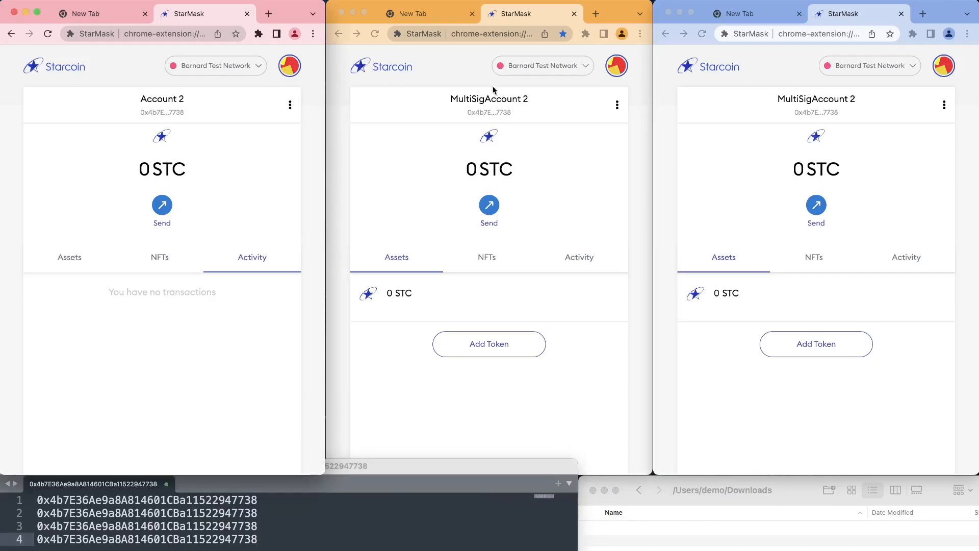
click(943, 68)
click(847, 134)
Step: Transfer 2 STC from the funded account to MultiSigAccount 2
click(814, 206)
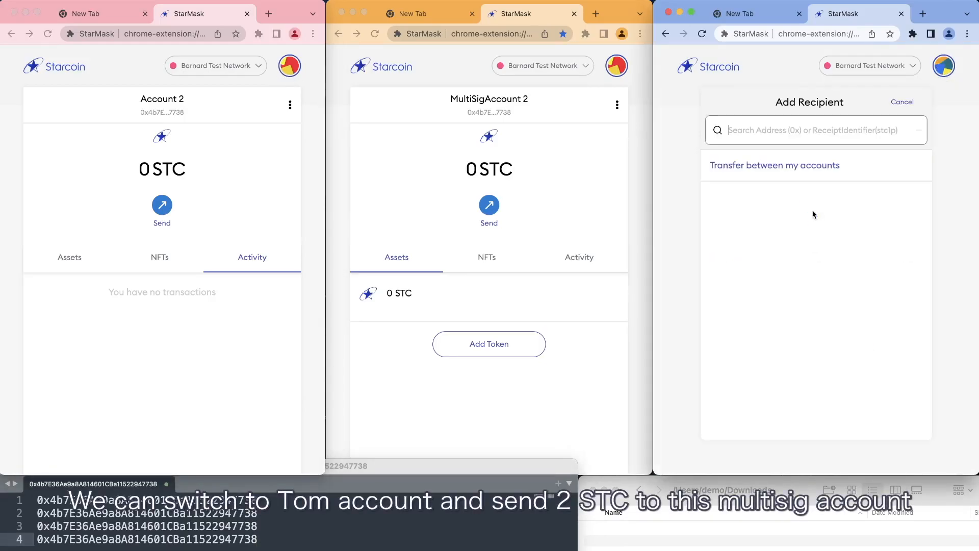
click(779, 175)
click(758, 216)
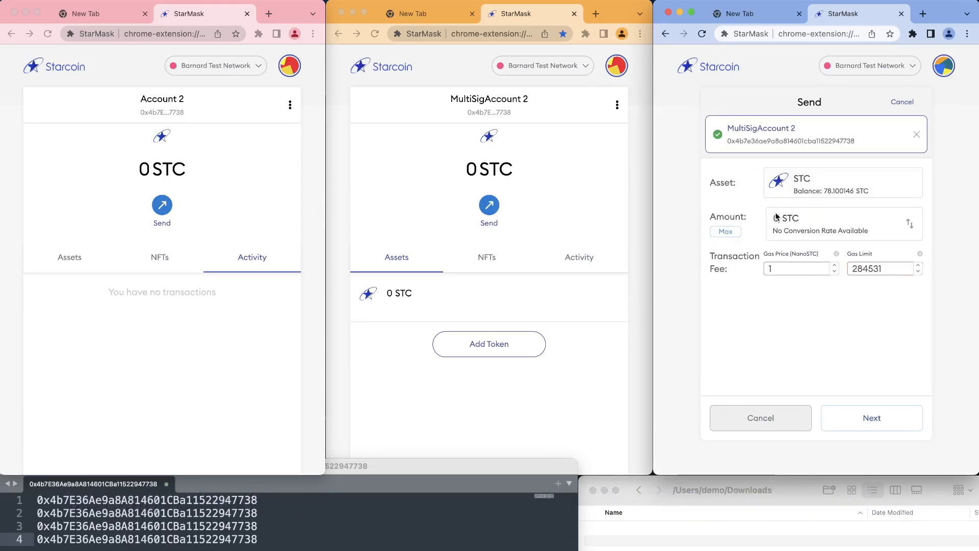
key(BackSpace)
text(2)
click(857, 427)
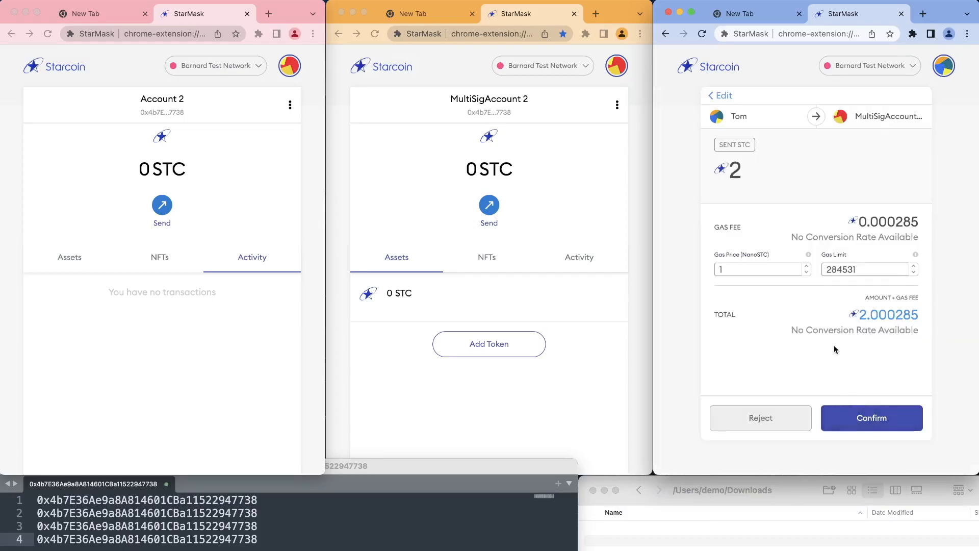
click(846, 421)
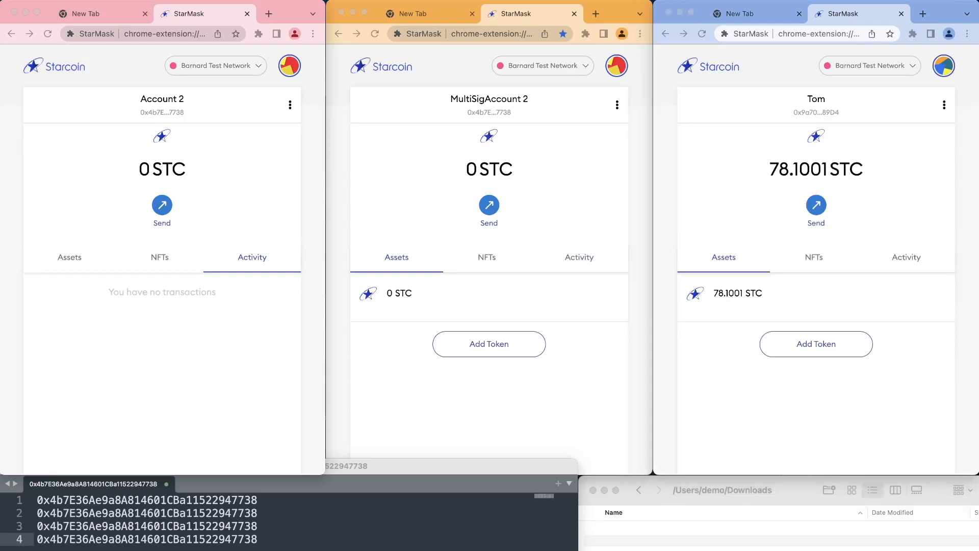
Step: Review the funded account's transaction activity
click(895, 258)
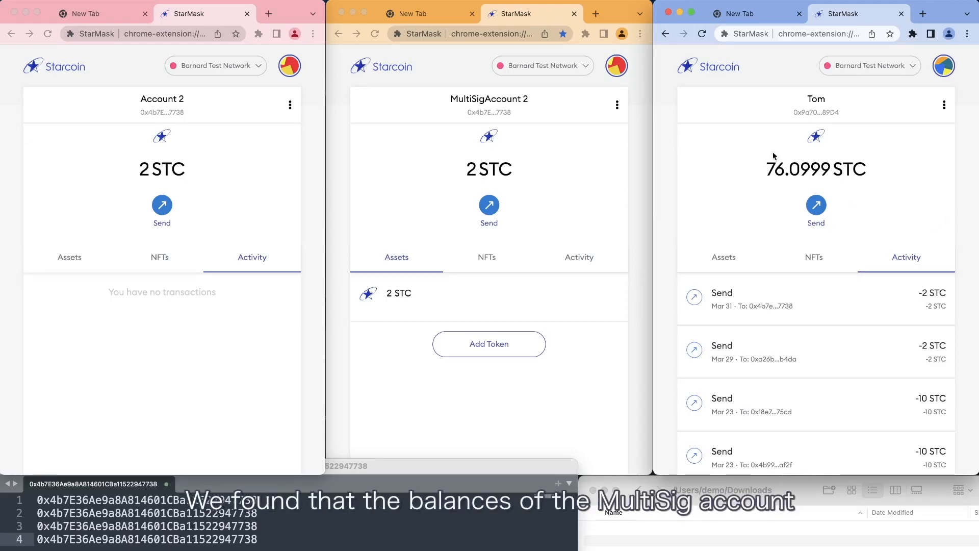
click(942, 105)
click(946, 63)
Step: Switch the right wallet to MultiSigAccount 2 and open the middle wallet's account list
click(849, 174)
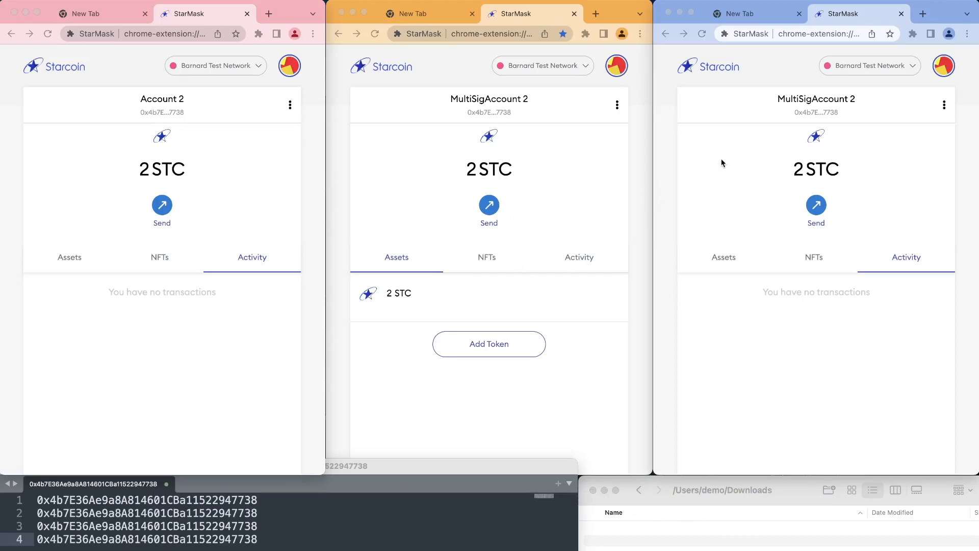
click(569, 109)
click(617, 66)
Step: Copy the recipient account's address from the middle wallet and send it 1 STC from MultiSigAccount 2
click(525, 143)
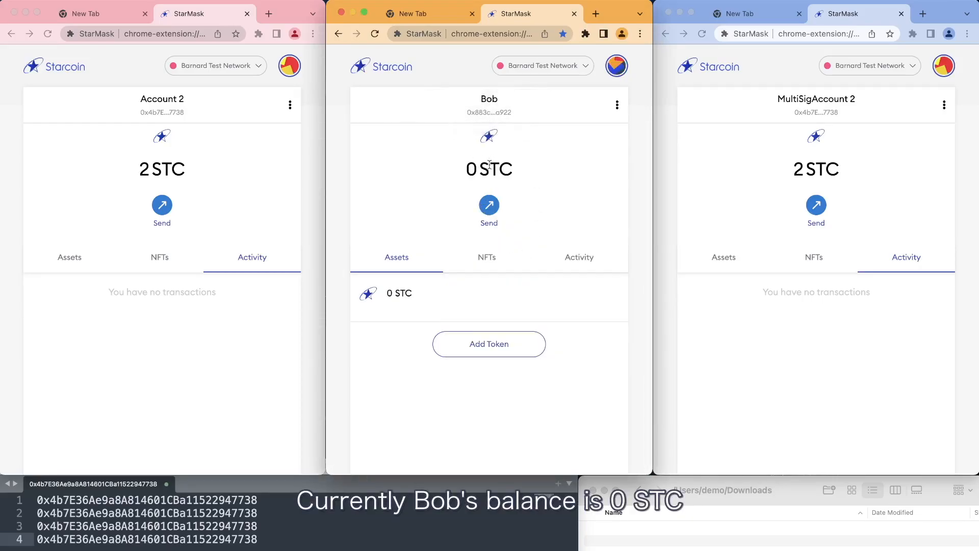
click(489, 106)
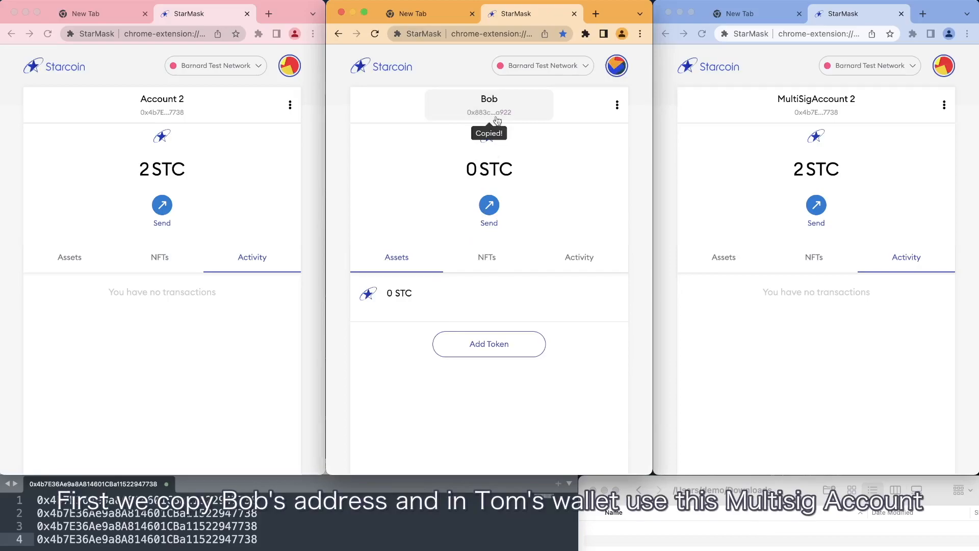
click(880, 112)
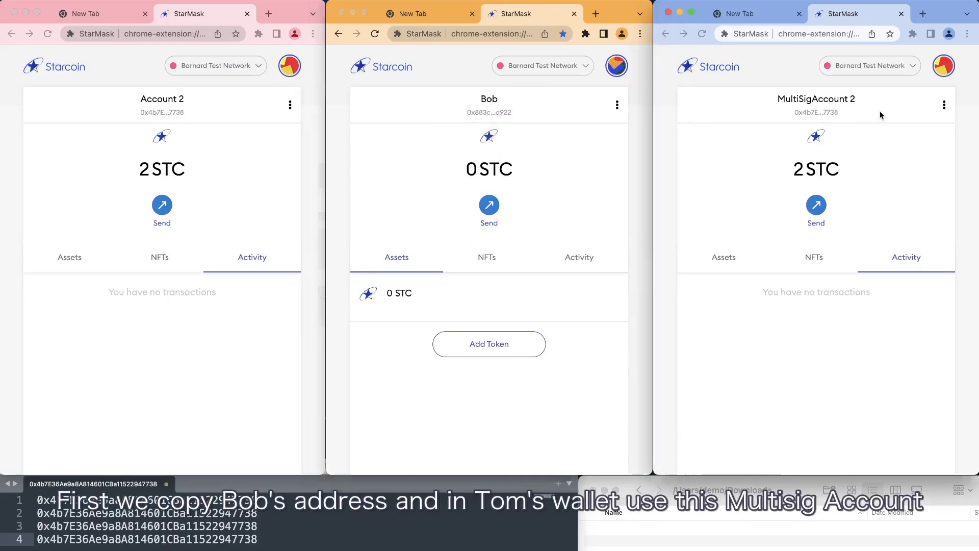
click(816, 206)
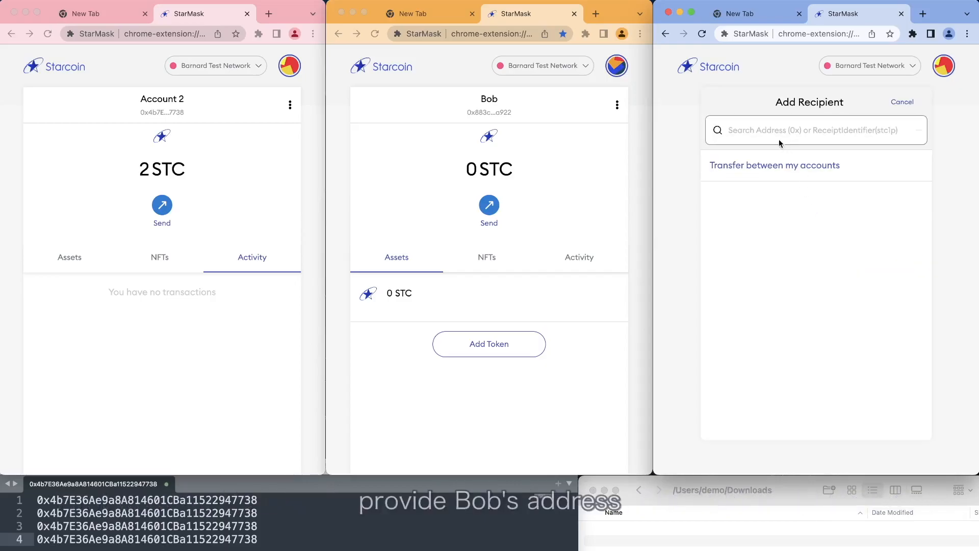
key(super+v)
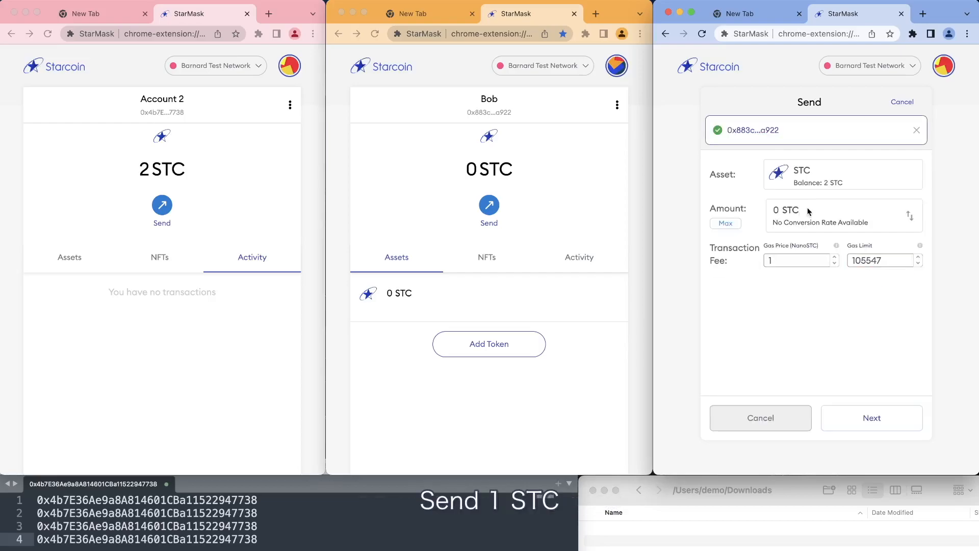
text(1)
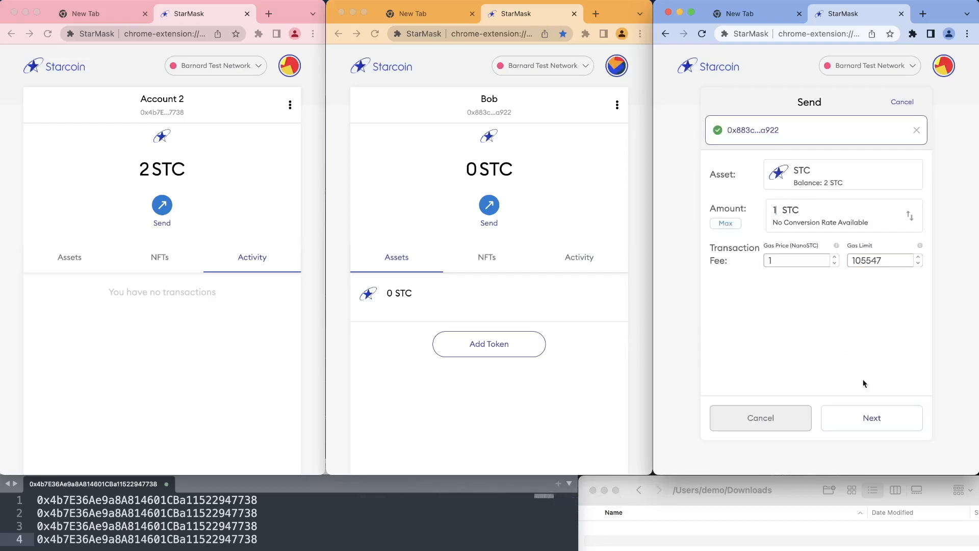
click(875, 426)
click(873, 426)
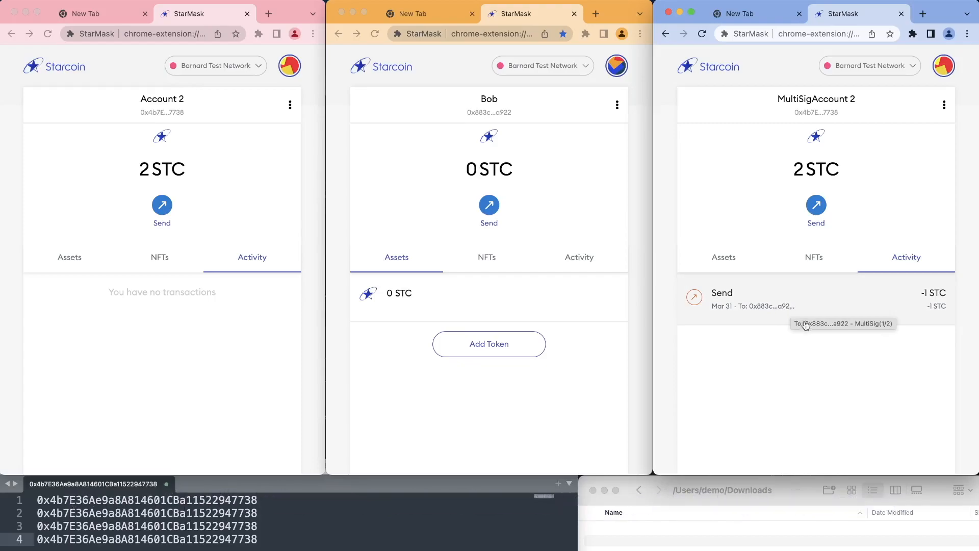
Step: Open the details of the pending 1 STC MultiSig(1/2) send in Activity
click(760, 303)
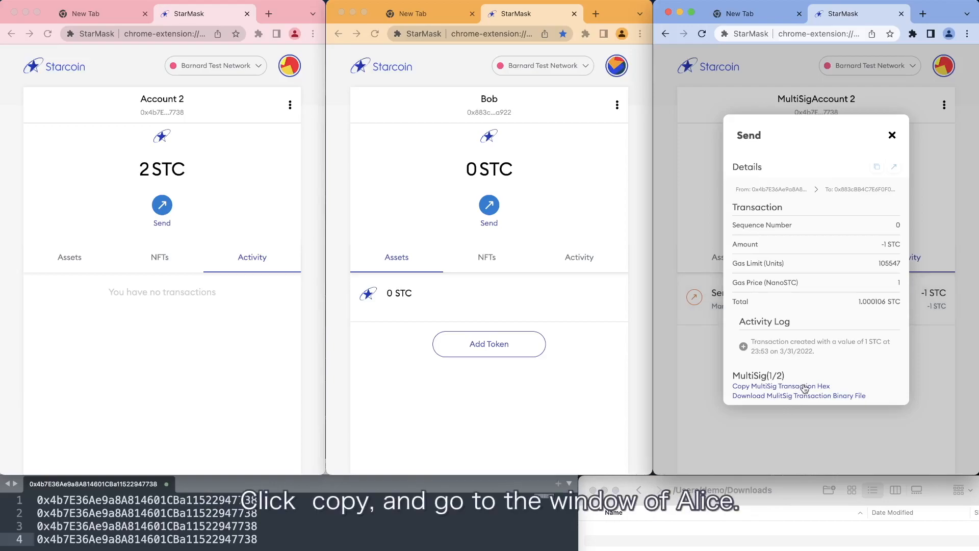
Step: Paste the copied transaction hex into Account 2's Sign MultiSig Txn form and sign it
click(238, 144)
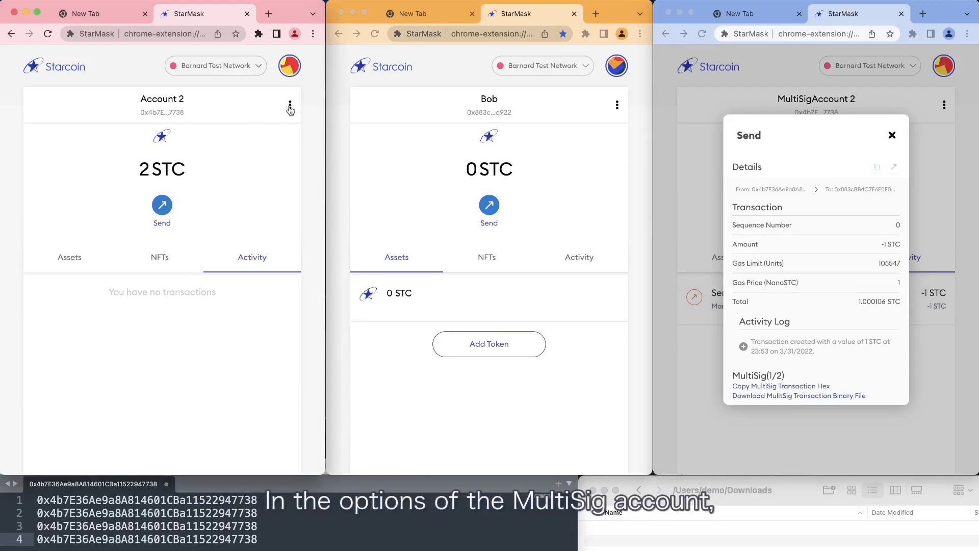
click(290, 104)
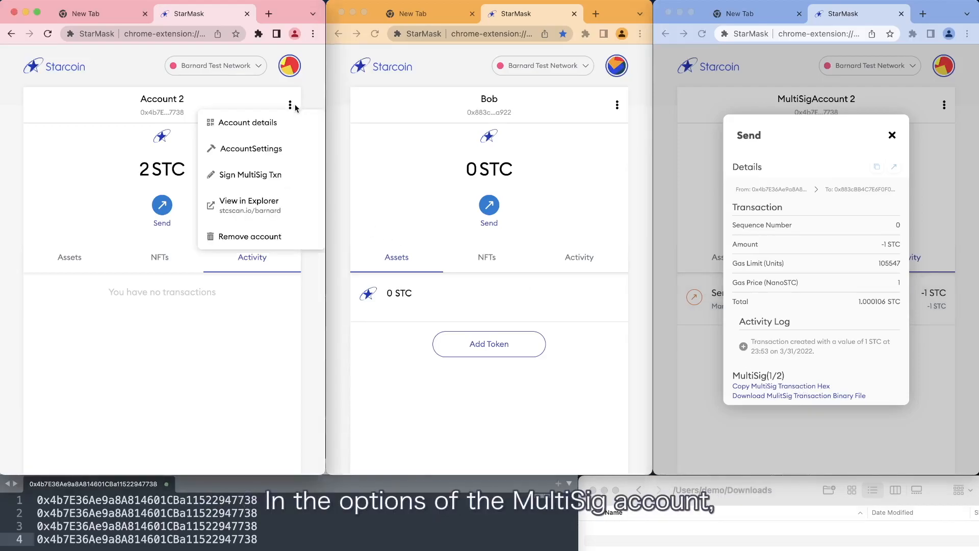
click(255, 175)
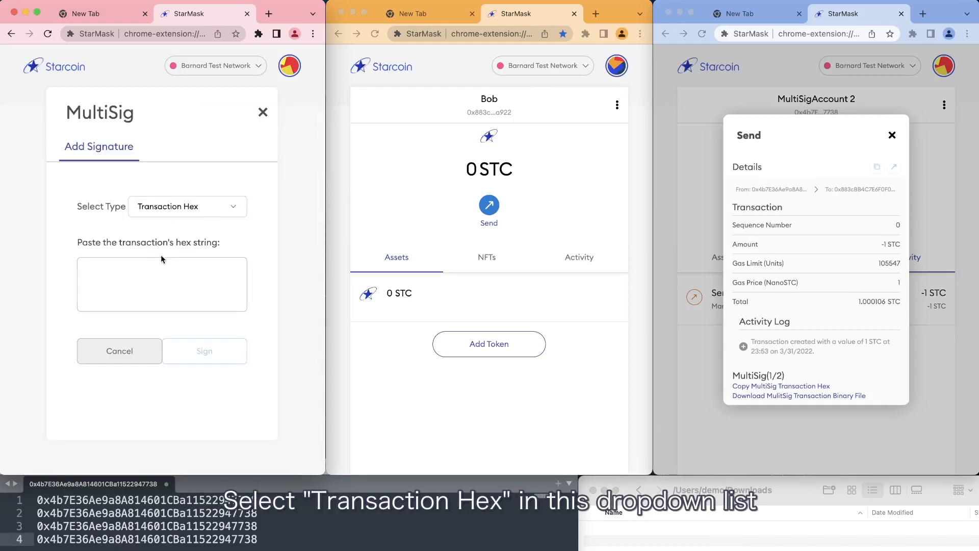
click(152, 278)
text(79c25ca35455d4ae4530d6422196a16f01a6500500b227b9db13d9a8ea42815cecafc84512f726795a6d2b9e4de2c0eeea6d1bee0ed8f9ae0a7a7aec0c40000000)
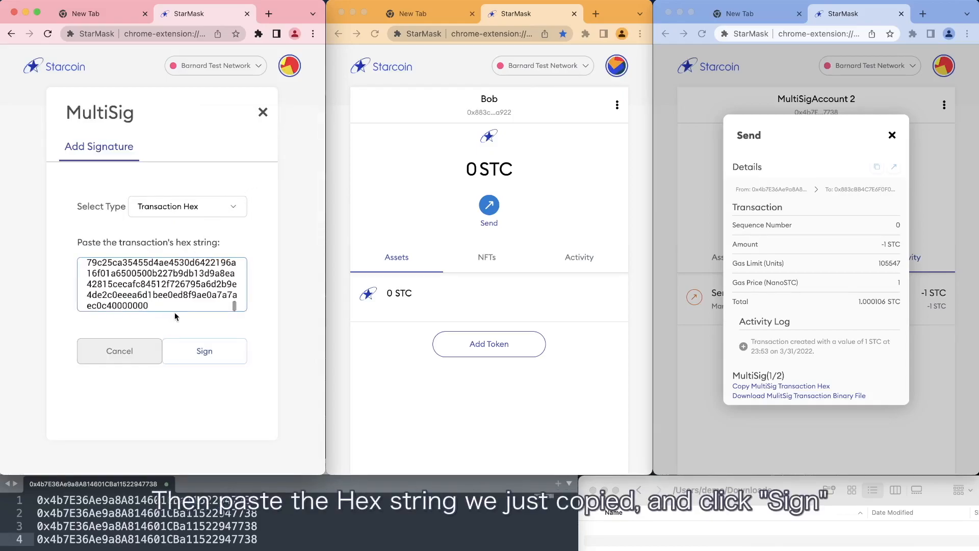
scroll(174, 301, up, 5)
scroll(174, 302, down, 5)
click(202, 362)
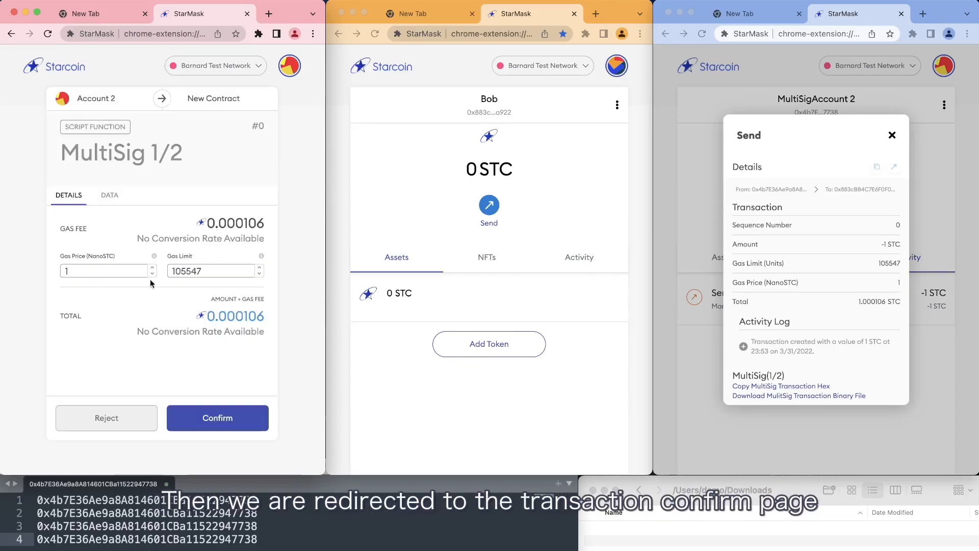
Step: Review the transaction's raw DATA, then return to DETAILS showing the 0.000106 STC gas fee
click(118, 197)
scroll(127, 249, down, 4)
scroll(128, 250, up, 4)
scroll(127, 250, down, 3)
scroll(128, 250, up, 3)
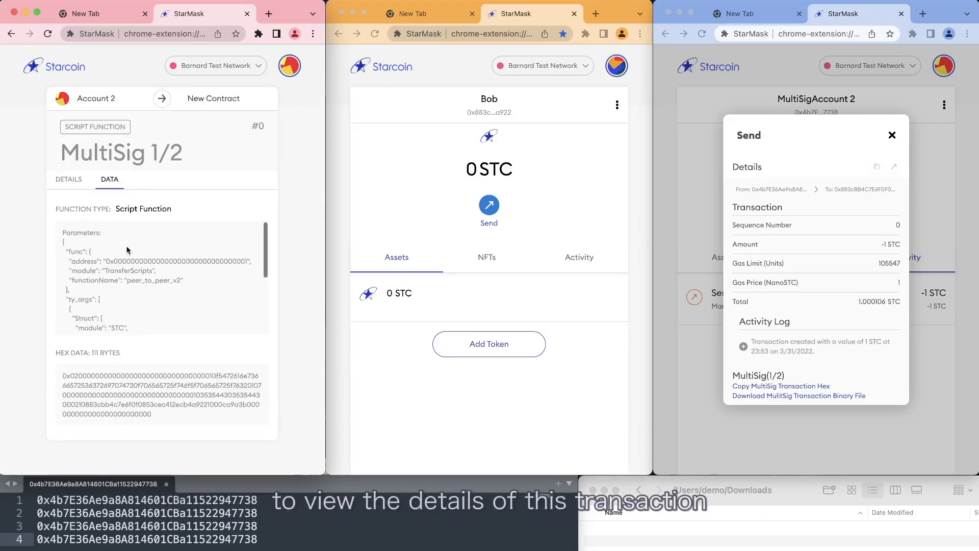
click(73, 183)
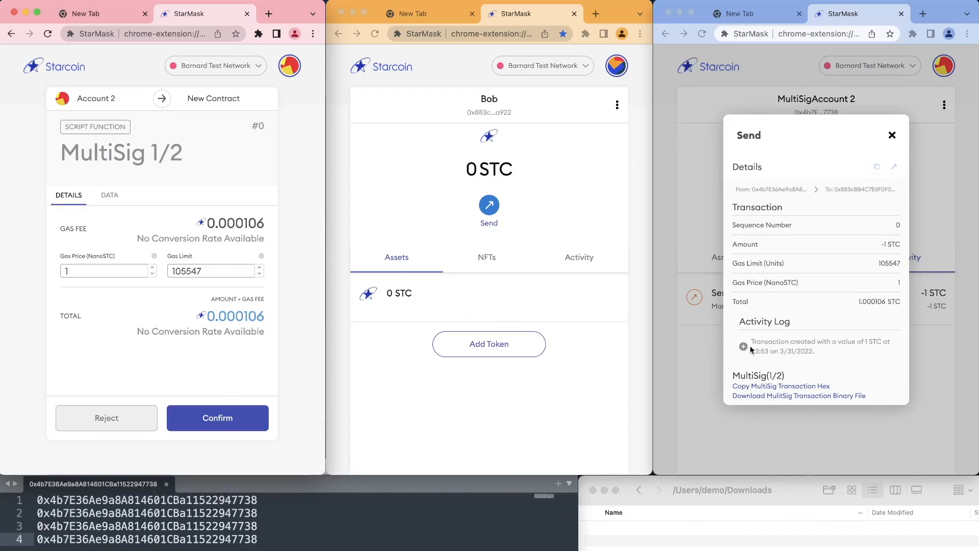
click(887, 370)
Step: Download the MultiSig transaction as a binary .multisig-txn file
click(851, 396)
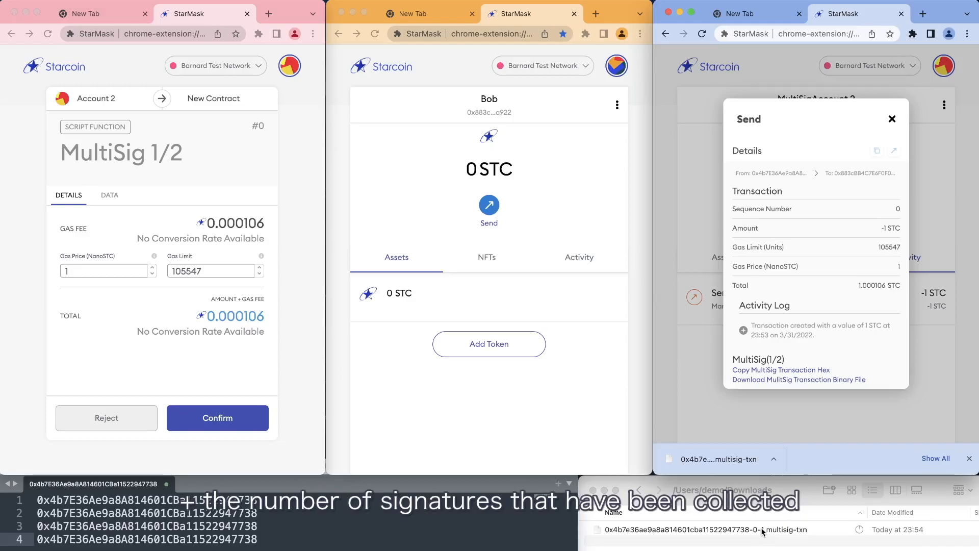
Step: Switch the middle wallet to MultiSigAccount 2 and sign the downloaded multisig-txn binary file
click(574, 104)
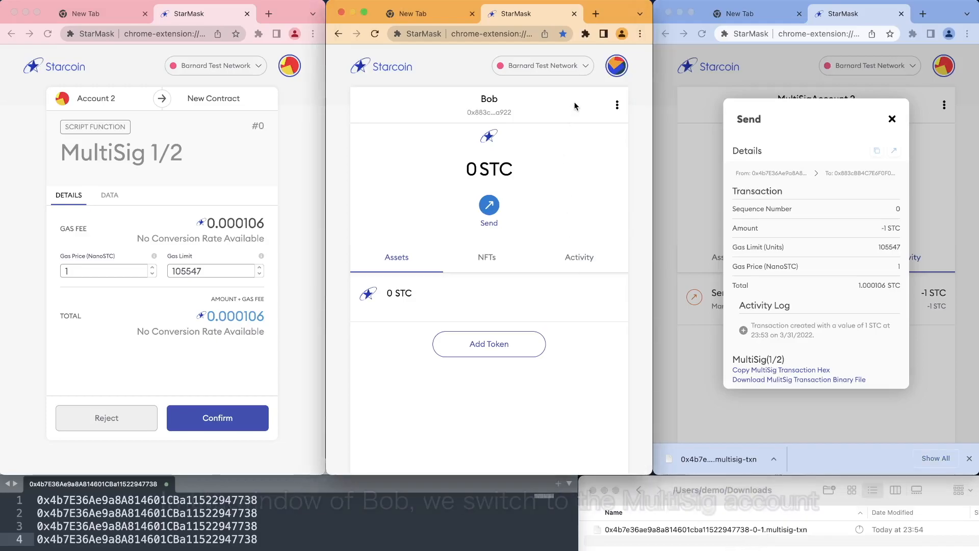
click(610, 69)
click(579, 172)
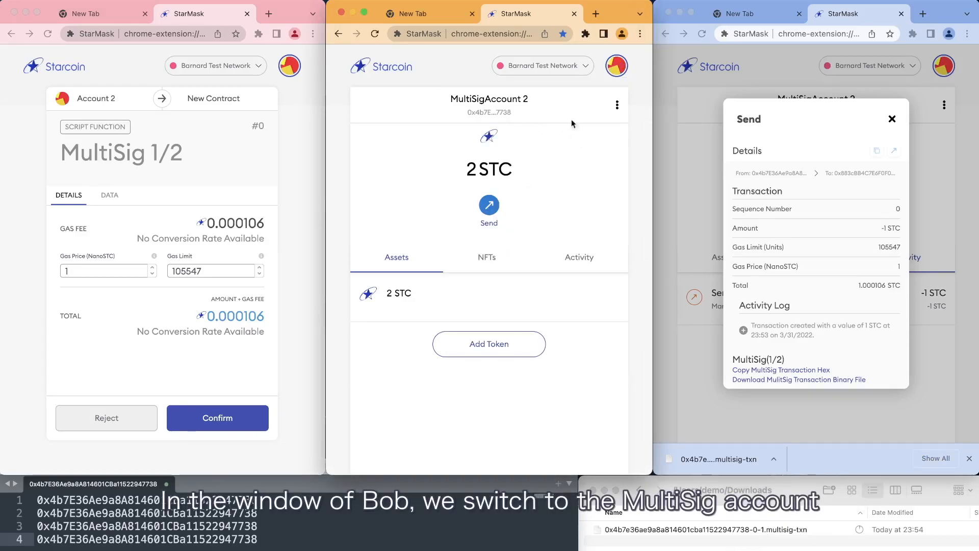
click(617, 105)
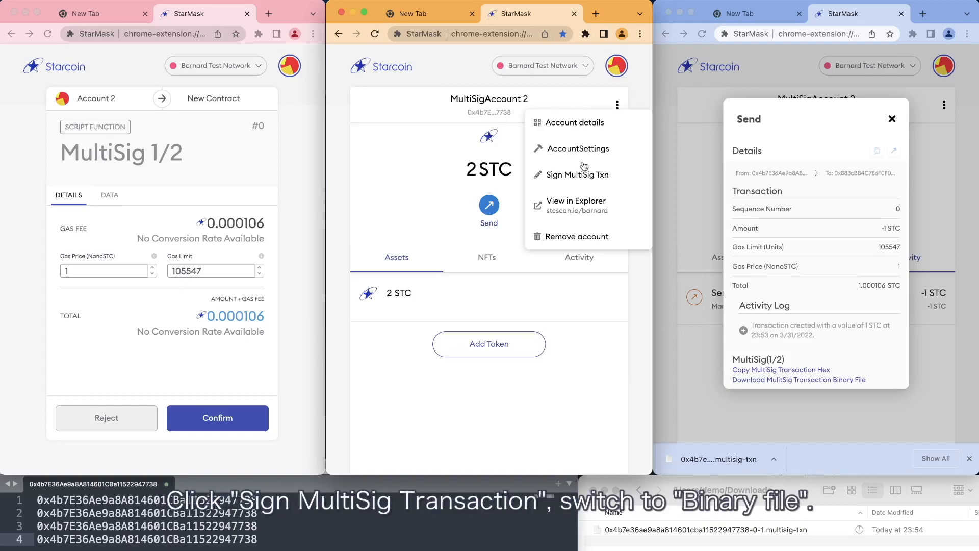
click(577, 174)
click(485, 210)
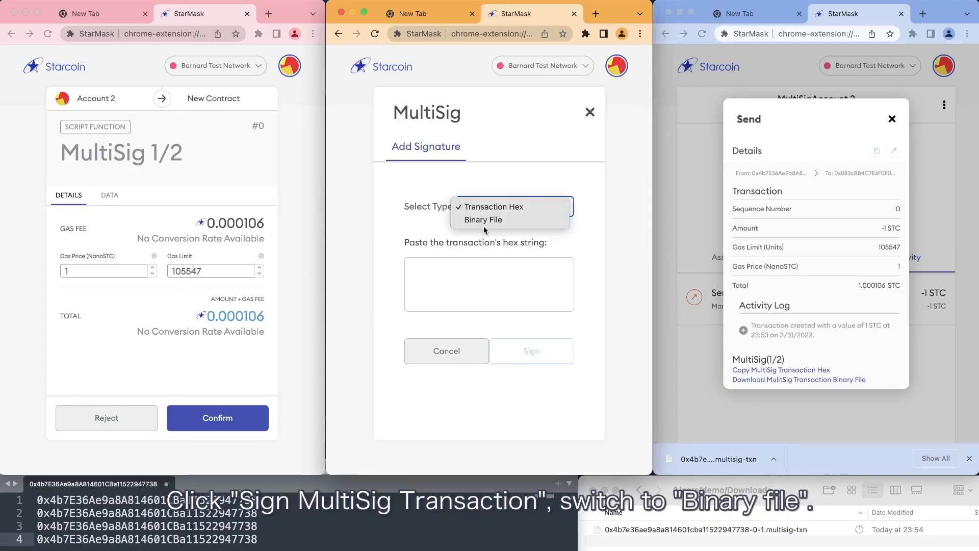
click(483, 220)
click(463, 265)
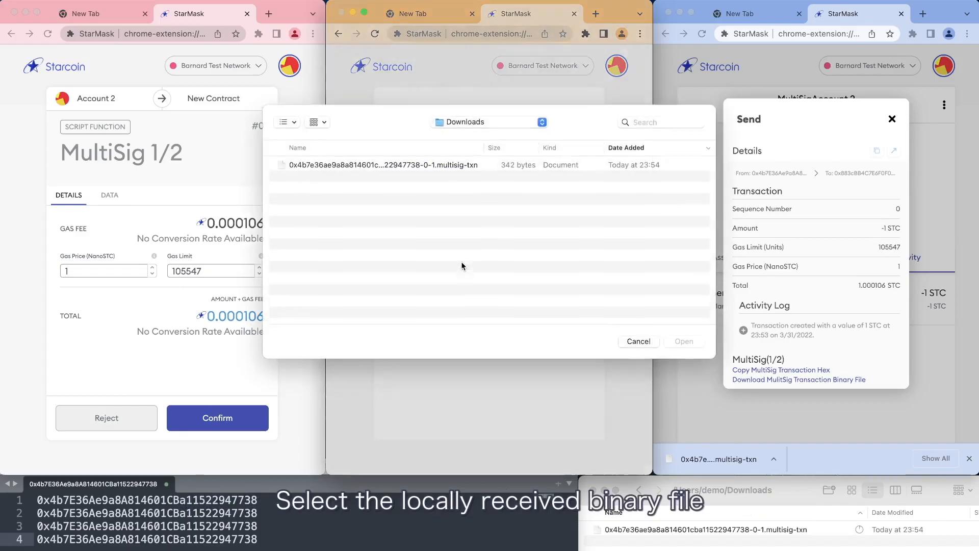
click(448, 170)
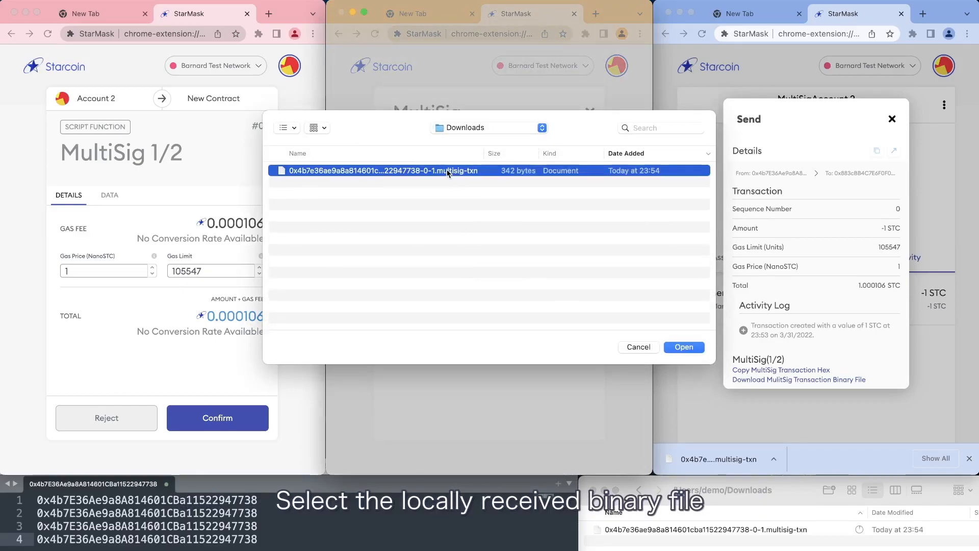
click(679, 346)
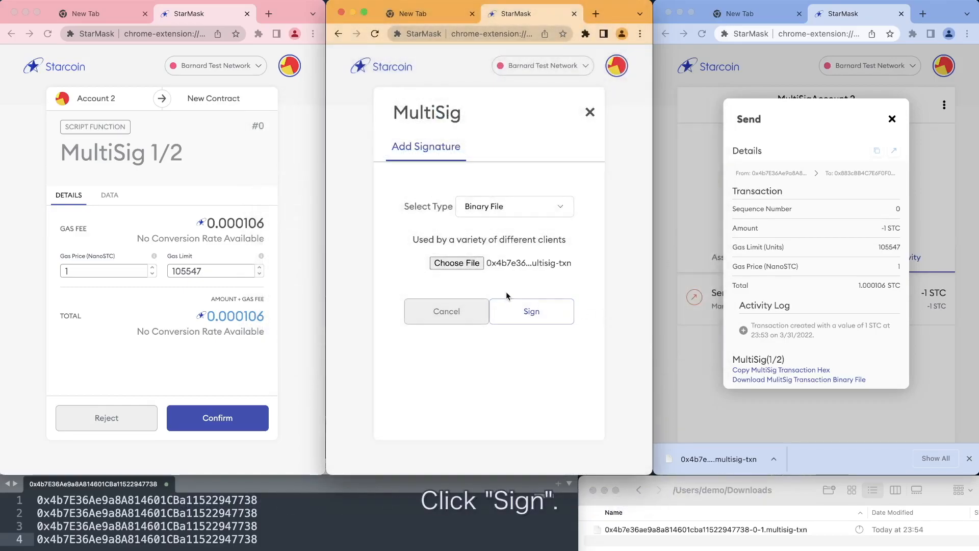
click(510, 308)
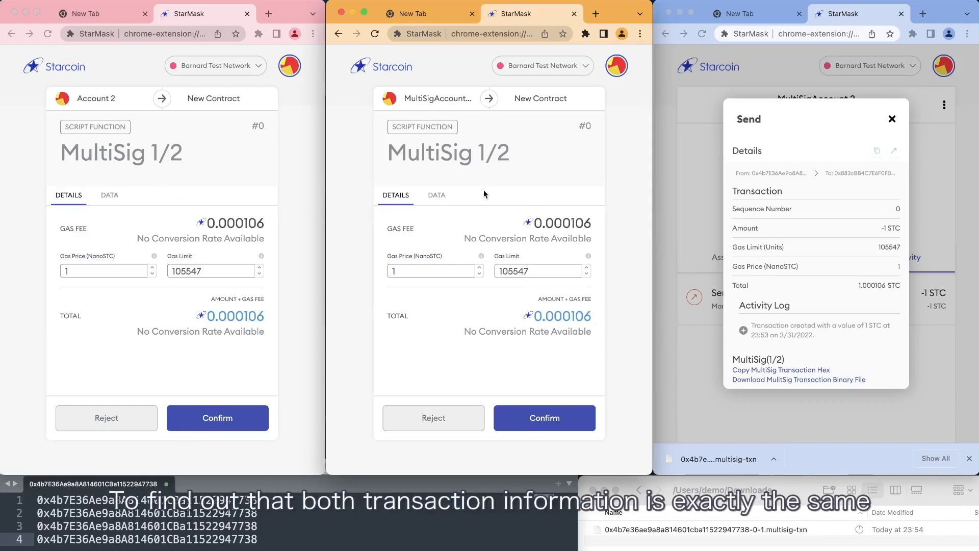
Step: Compare the middle wallet's transaction DATA with Account 2's raw data
click(436, 195)
scroll(473, 245, down, 5)
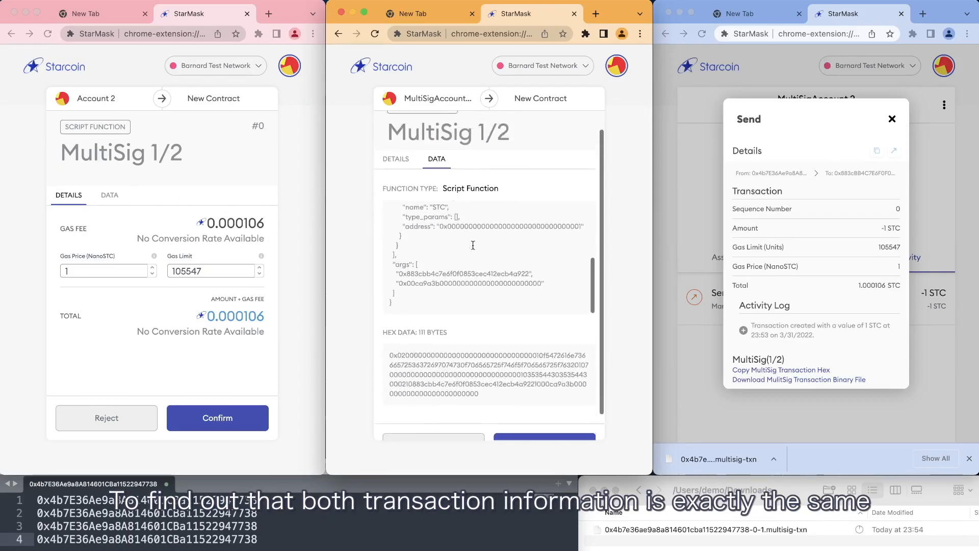
scroll(473, 246, down, 5)
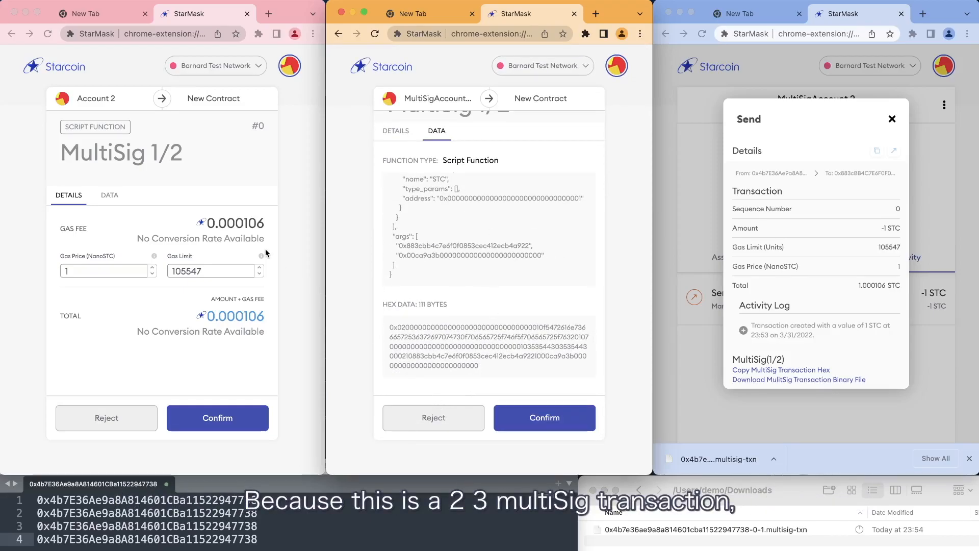
click(109, 194)
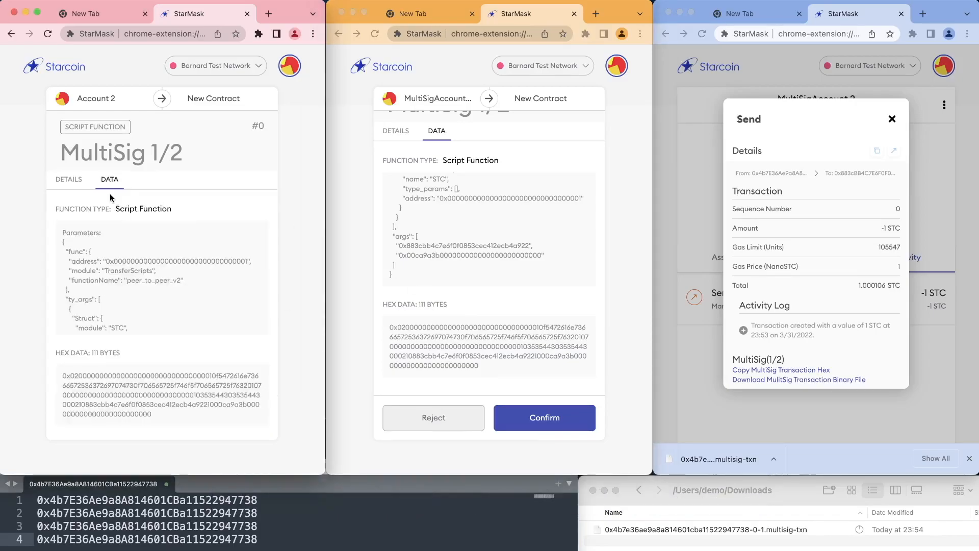
scroll(235, 306, down, 5)
Step: Reject the duplicate signing request in the middle wallet
click(419, 398)
click(434, 418)
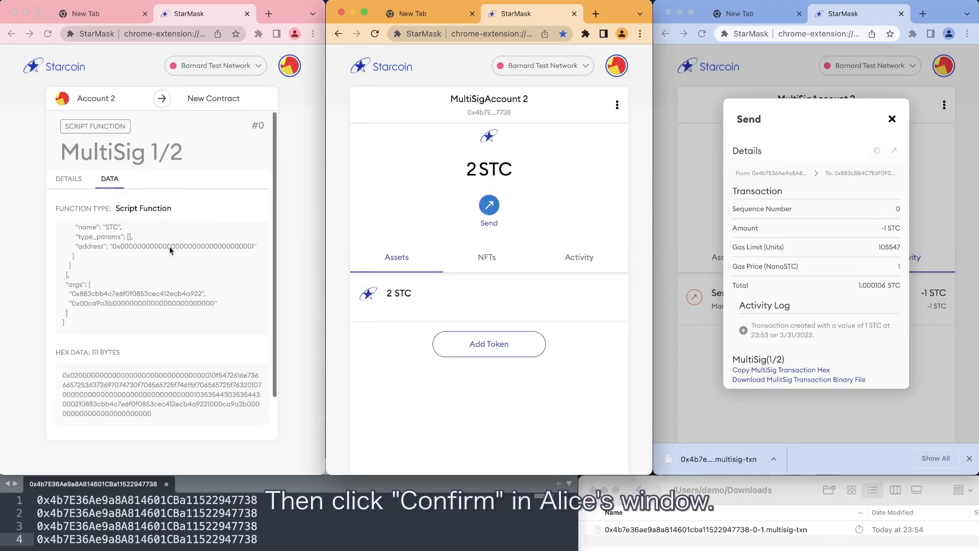
scroll(199, 388, down, 2)
Step: Confirm the MultiSig(2/2) transaction from Account 2 and inspect the pending Contract Interaction
click(203, 413)
click(203, 413)
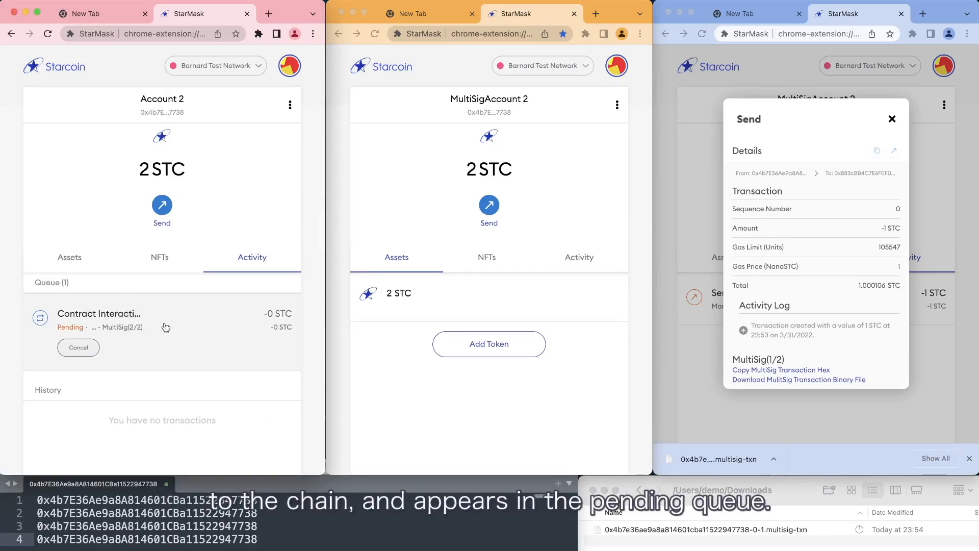
click(145, 328)
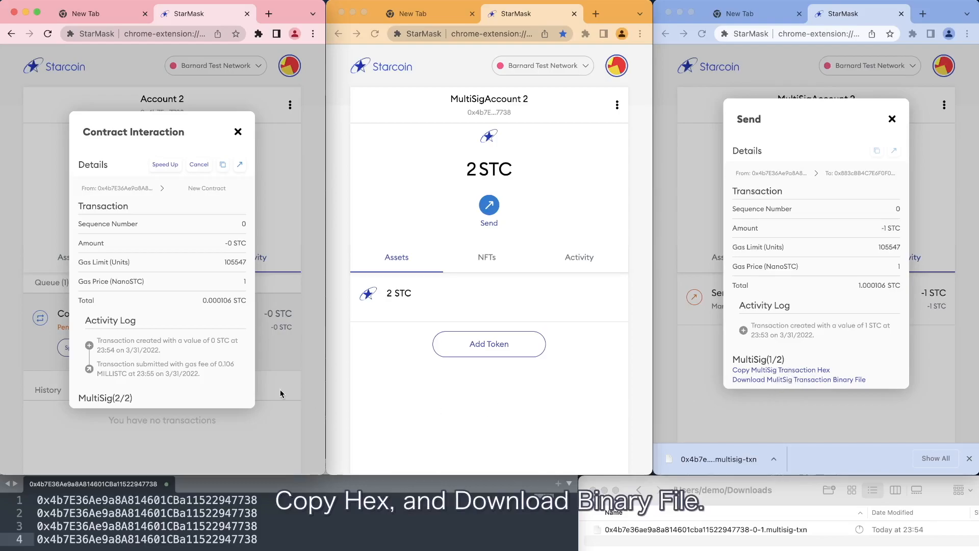
Step: Close both transaction detail dialogs and switch the middle wallet to the recipient account showing 1 STC
click(237, 131)
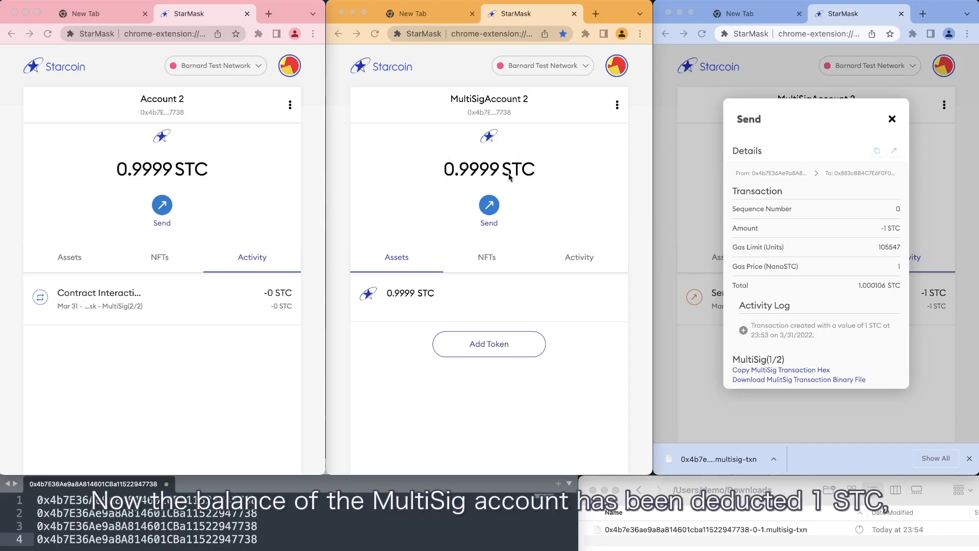
click(921, 120)
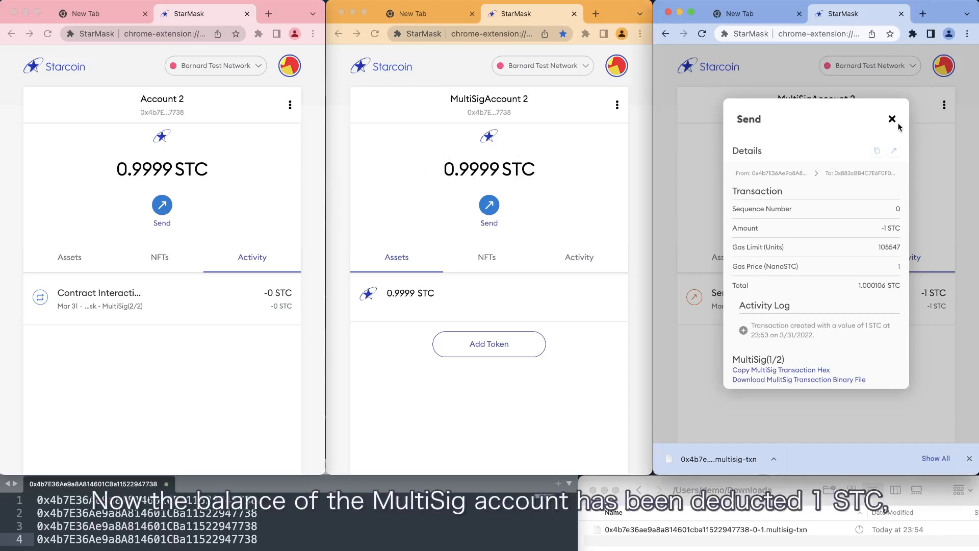
click(892, 119)
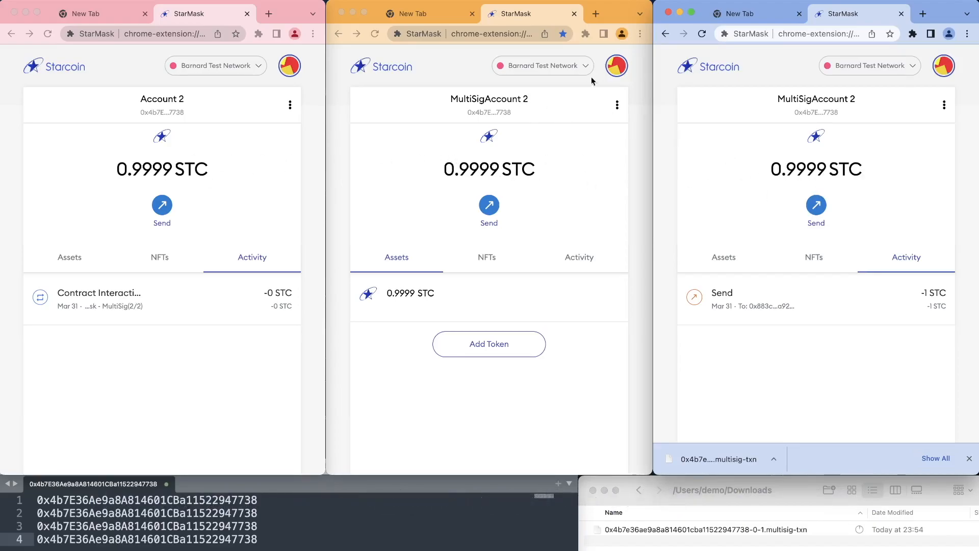
click(616, 66)
click(553, 126)
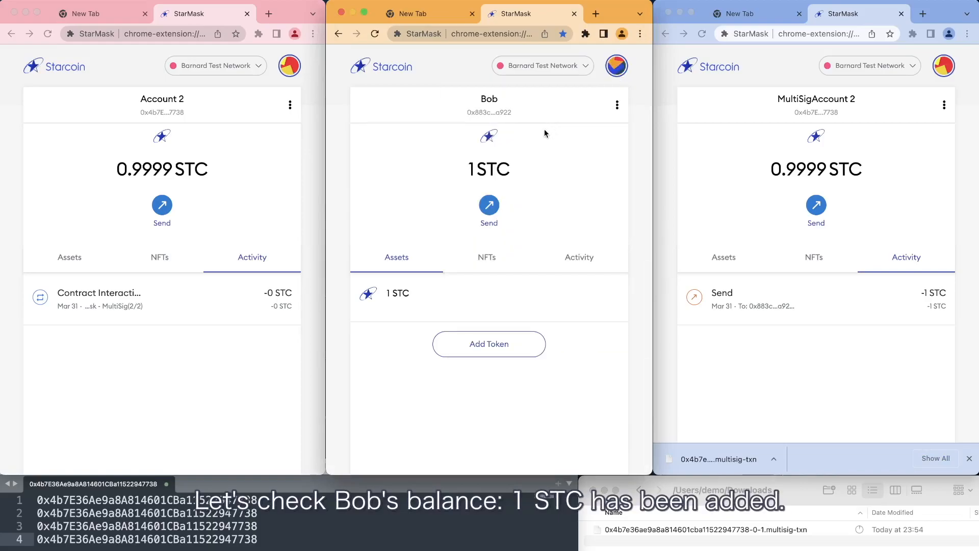